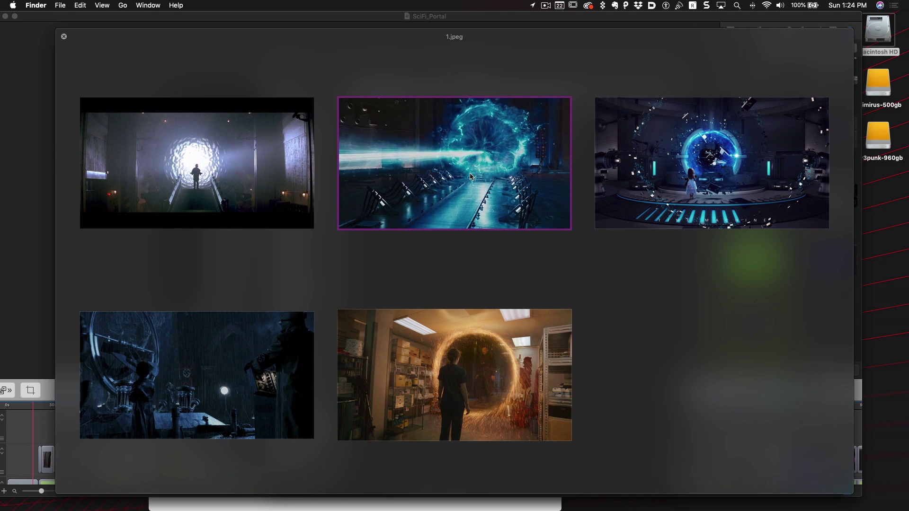
- Close the Quick Look preview of the five sci-fi portal reference images
{"action": "key", "text": "space"}
- Preview reference 4.png, then sketch wavy floor lines across the atrium photo
{"action": "left_click", "coordinate": [478, 163]}
{"action": "left_click", "coordinate": [505, 143]}
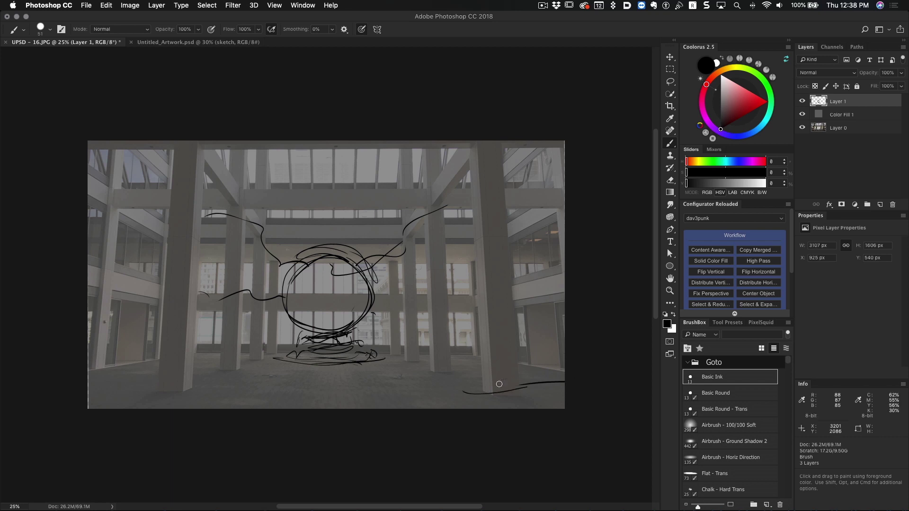
{"action": "left_click_drag", "start_coordinate": [496, 355], "coordinate": [476, 374]}
- Add rough strokes near the lower-right pillar and paste the fiery painting as a new layer
{"action": "left_click_drag", "start_coordinate": [88, 374], "coordinate": [235, 394]}
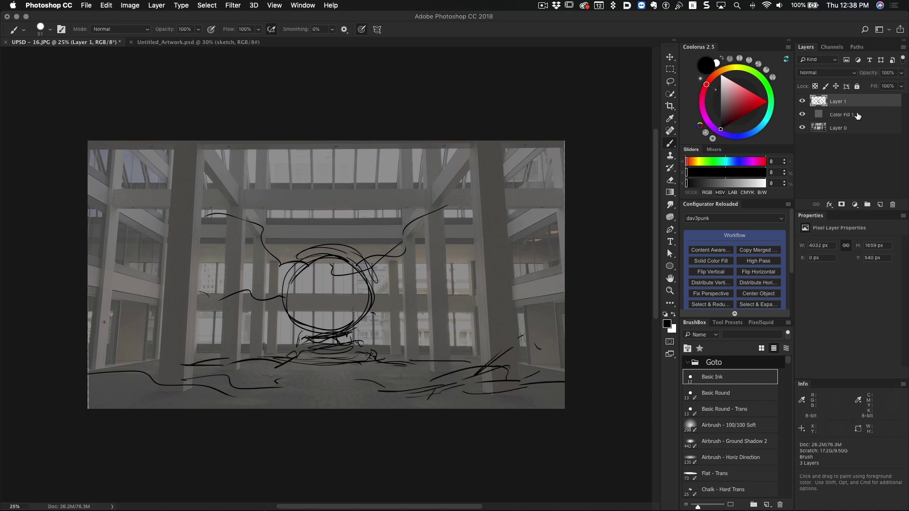
{"action": "key", "text": "ctrl+v"}
{"action": "key", "text": "m"}
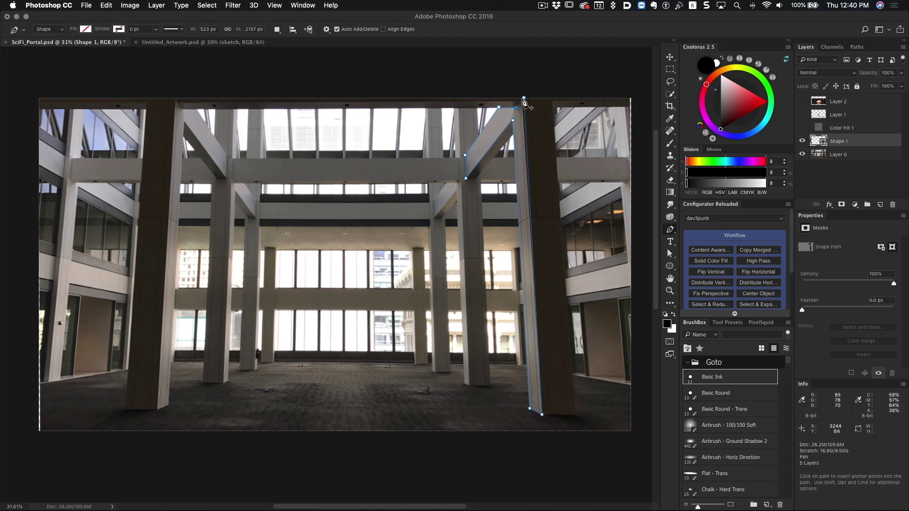
- Start a shape outline on the right-hand pillar and adjust its anchor points
{"action": "scroll", "coordinate": [524, 101], "scroll_direction": "down", "scroll_amount": 2}
{"action": "left_click", "coordinate": [462, 99]}
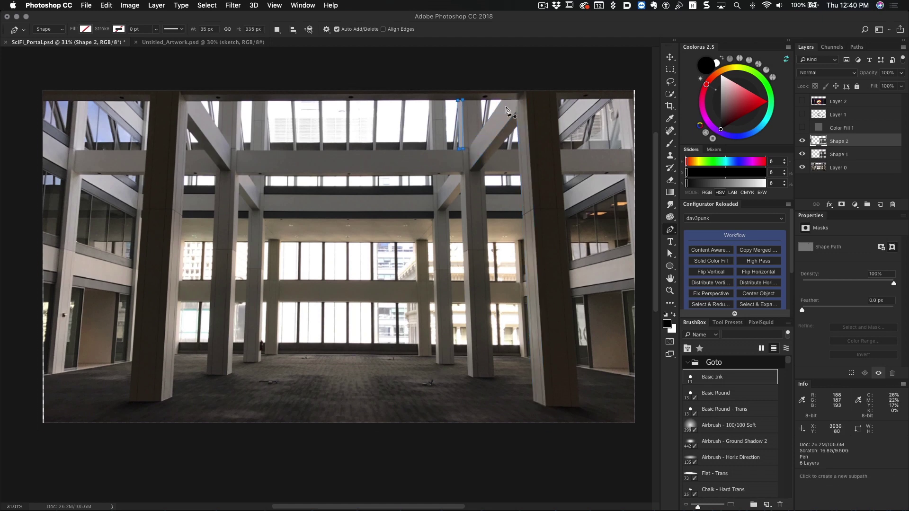
{"action": "scroll", "coordinate": [476, 112], "scroll_direction": "up", "scroll_amount": 5}
{"action": "key", "text": "a"}
{"action": "scroll", "coordinate": [431, 73], "scroll_direction": "down", "scroll_amount": 5}
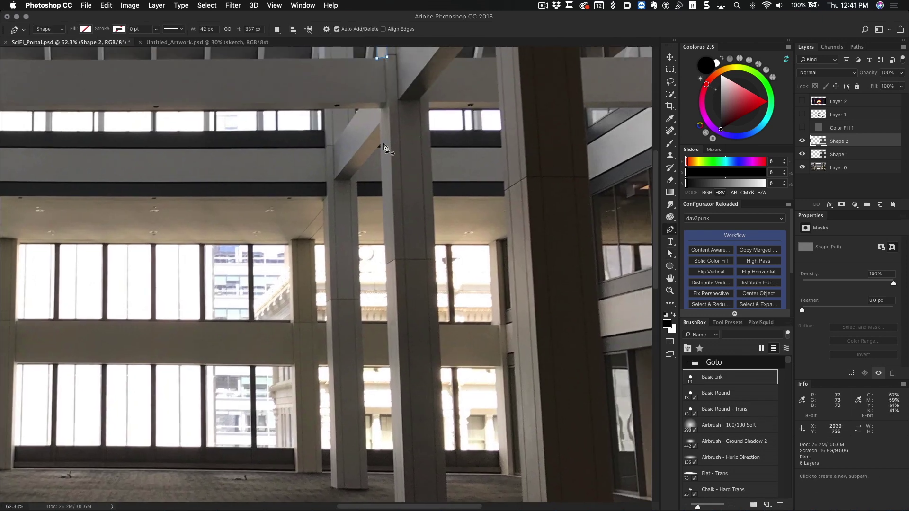
{"action": "key", "text": "p"}
- Trace a Pen shape outline along the diagonal beam and down the pillar
{"action": "left_click", "coordinate": [334, 144]}
{"action": "left_click", "coordinate": [358, 109]}
{"action": "left_click", "coordinate": [380, 108]}
{"action": "left_click", "coordinate": [386, 102]}
{"action": "scroll", "coordinate": [383, 109], "scroll_direction": "up", "scroll_amount": 5}
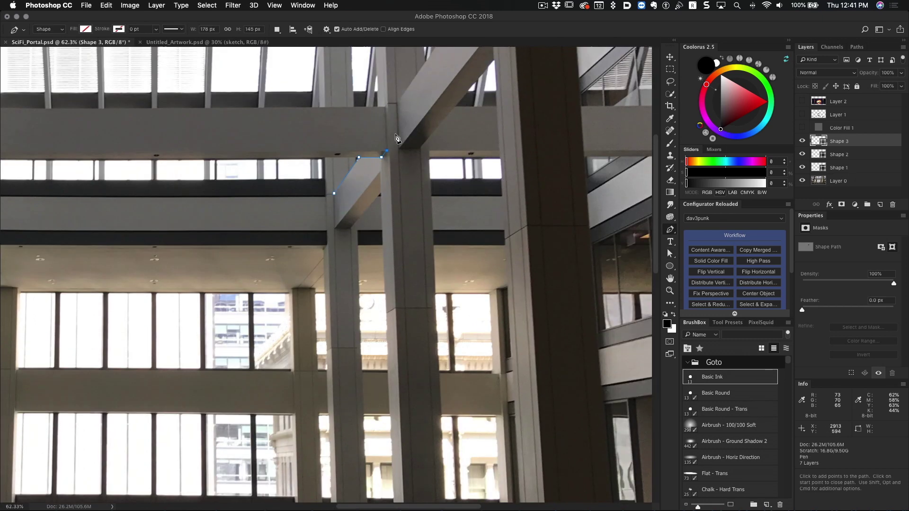
{"action": "left_click", "coordinate": [392, 208]}
{"action": "left_click", "coordinate": [385, 208]}
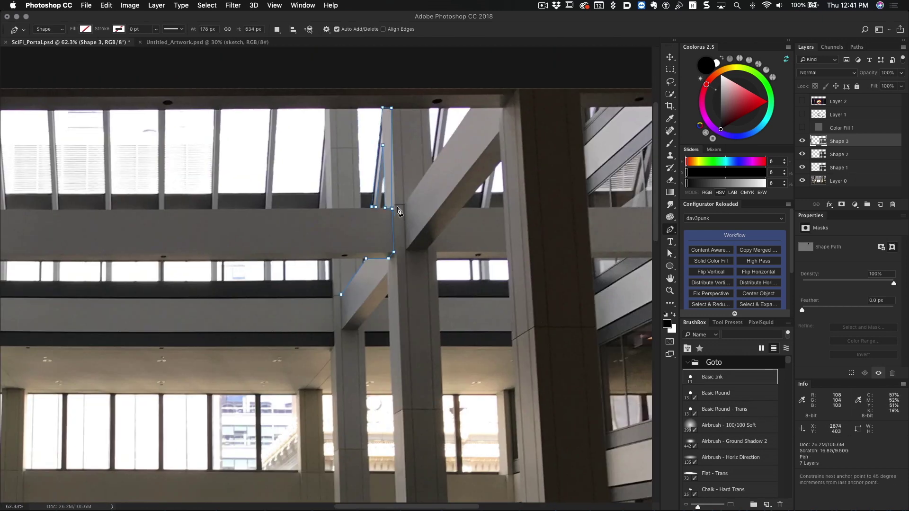
- Refine the beam outline's anchor points with the Direct Selection tool
{"action": "left_click_drag", "start_coordinate": [406, 215], "coordinate": [424, 297]}
{"action": "scroll", "coordinate": [421, 301], "scroll_direction": "down", "scroll_amount": 5}
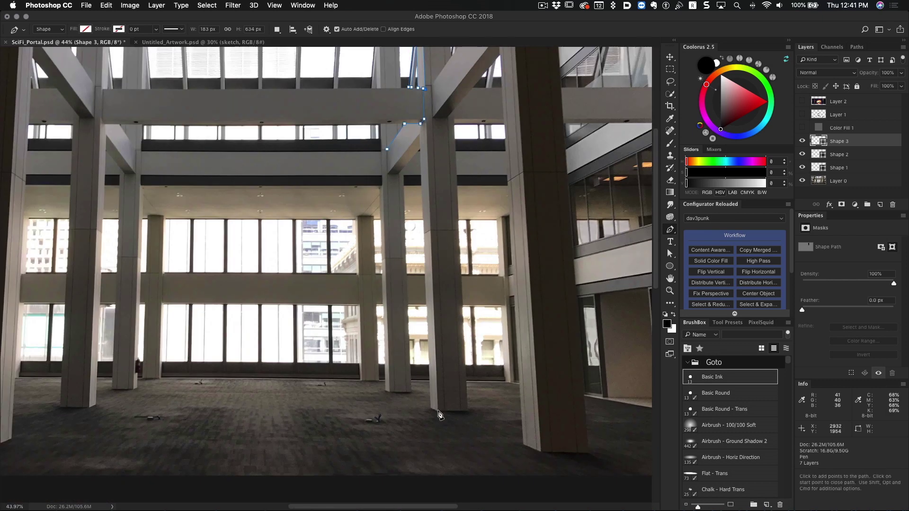
{"action": "scroll", "coordinate": [420, 288], "scroll_direction": "up", "scroll_amount": 3}
{"action": "key", "text": "a"}
{"action": "scroll", "coordinate": [455, 258], "scroll_direction": "up", "scroll_amount": 5}
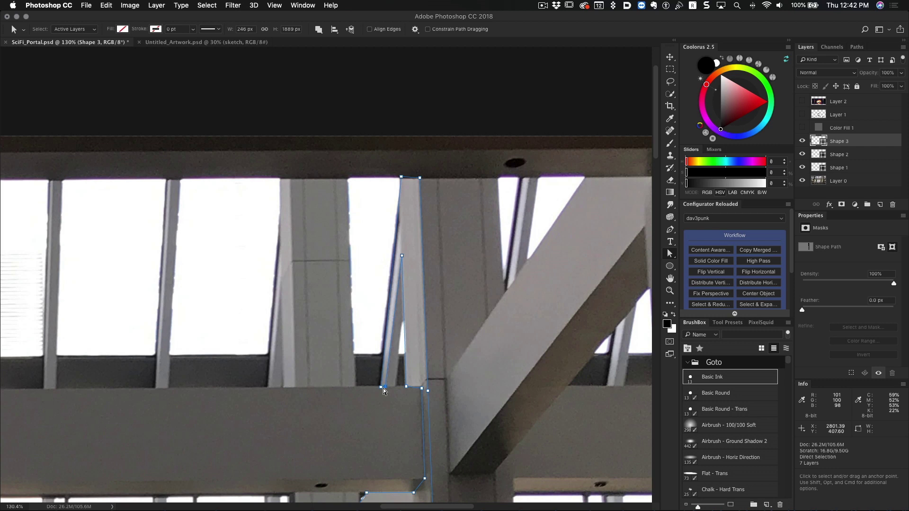
{"action": "scroll", "coordinate": [400, 180], "scroll_direction": "down", "scroll_amount": 3}
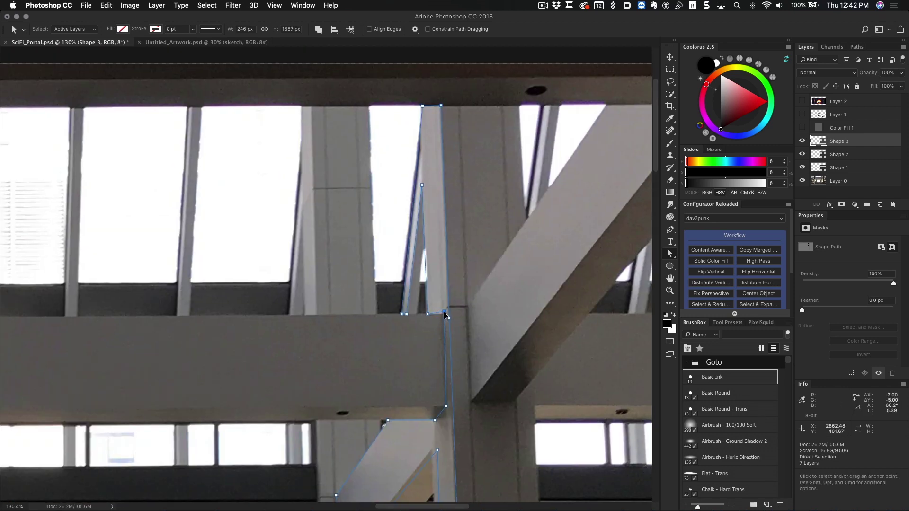
{"action": "scroll", "coordinate": [490, 128], "scroll_direction": "down", "scroll_amount": 2}
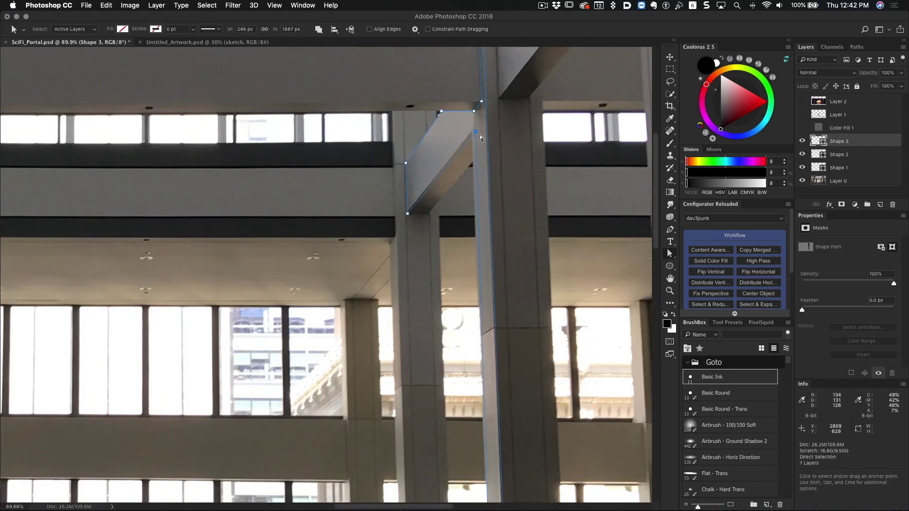
{"action": "scroll", "coordinate": [426, 261], "scroll_direction": "down", "scroll_amount": 8}
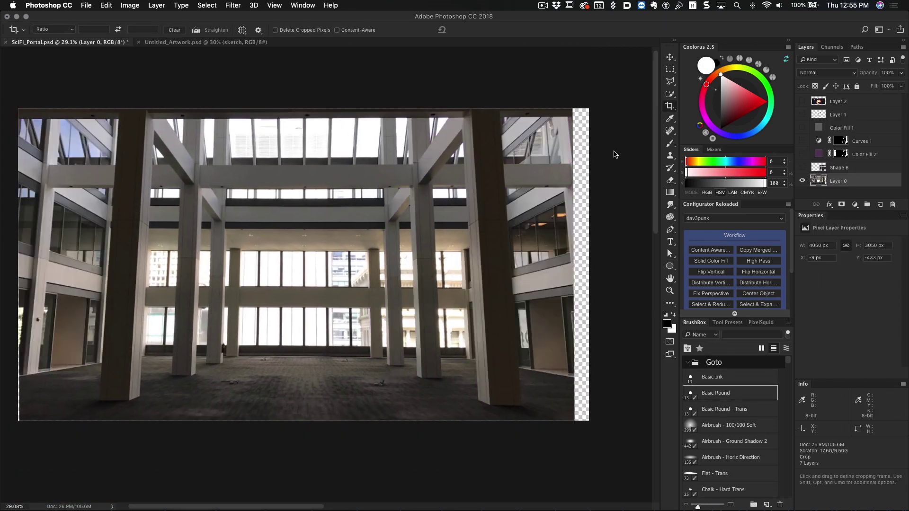
- Clone wall texture near the right edge using a smaller Clone Stamp brush
{"action": "key", "text": "j"}
{"action": "scroll", "coordinate": [355, 386], "scroll_direction": "up", "scroll_amount": 2}
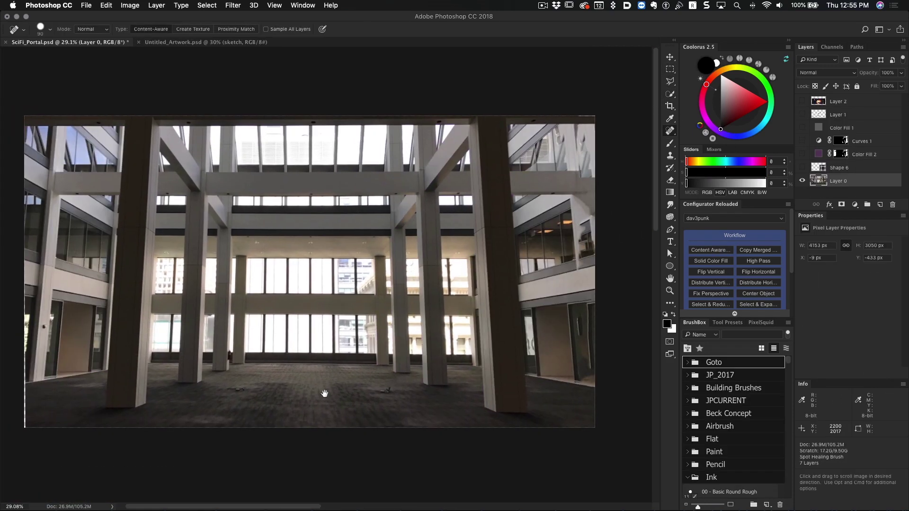
{"action": "left_click_drag", "start_coordinate": [669, 118], "coordinate": [708, 147]}
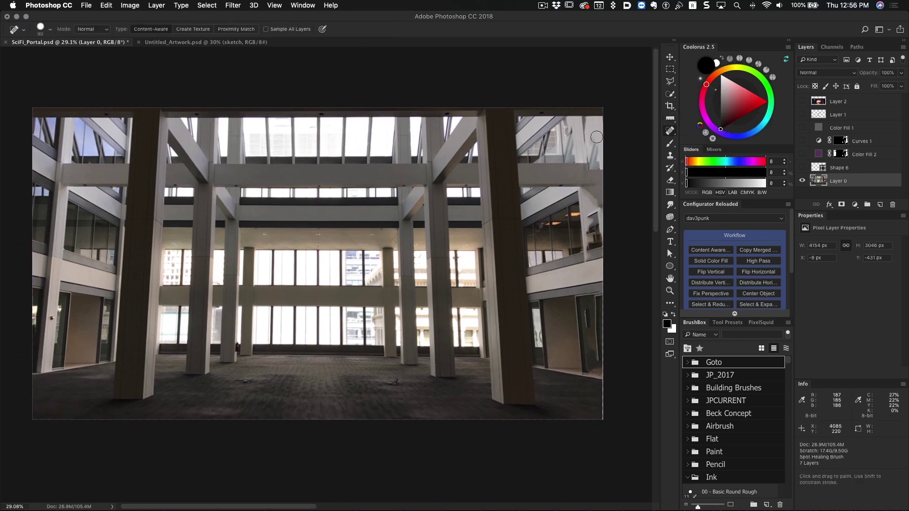
{"action": "left_click", "coordinate": [669, 155]}
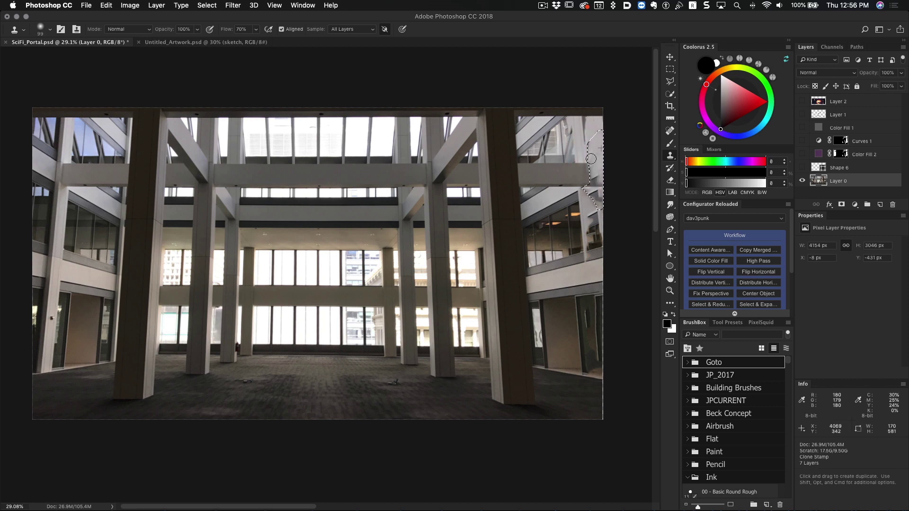
{"action": "left_click", "coordinate": [599, 156], "text": "alt"}
{"action": "key", "text": "super+d"}
{"action": "key", "text": "bracketleft"}
{"action": "key", "text": "bracketleft"}
{"action": "key", "text": "bracketleft"}
{"action": "key", "text": "bracketleft"}
{"action": "key", "text": "bracketleft"}
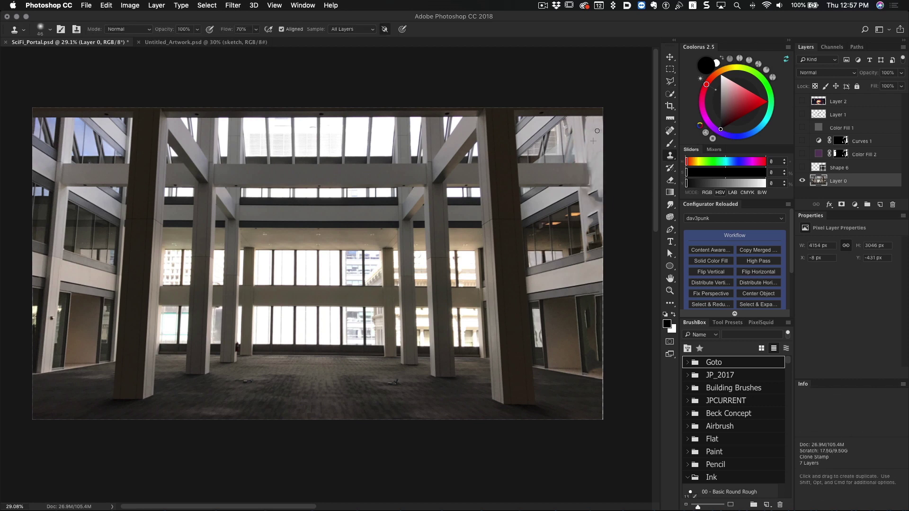
- Copy the pillar strip to a new layer and stretch it slightly taller
{"action": "key", "text": "super+j"}
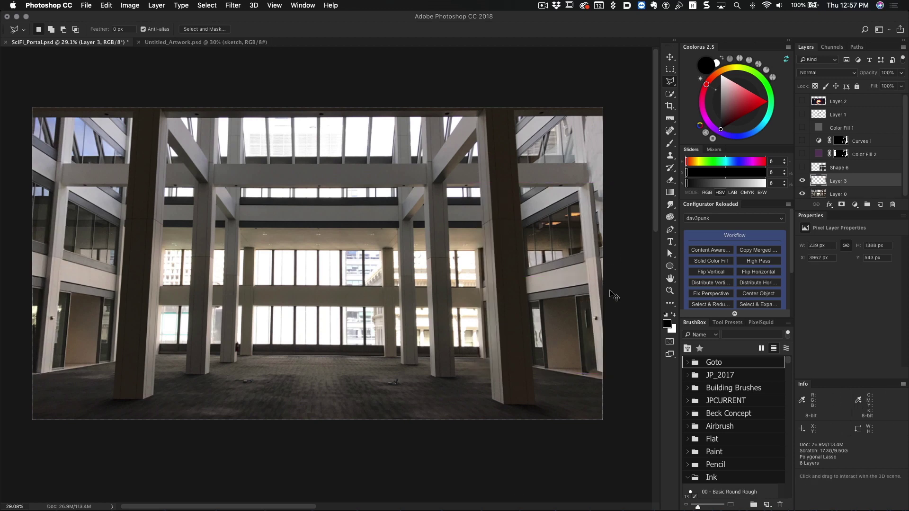
{"action": "key", "text": "super+t"}
{"action": "mouse_move", "coordinate": [594, 374]}
{"action": "left_mouse_down"}
{"action": "mouse_move", "coordinate": [594, 382]}
{"action": "mouse_move", "coordinate": [583, 363]}
{"action": "left_mouse_up"}
{"action": "key", "text": "Return"}
- Copy a lassoed wall strip to a new layer and move it to the canvas's right edge
{"action": "key", "text": "l"}
{"action": "double_click", "coordinate": [80, 124]}
{"action": "key", "text": "super+j"}
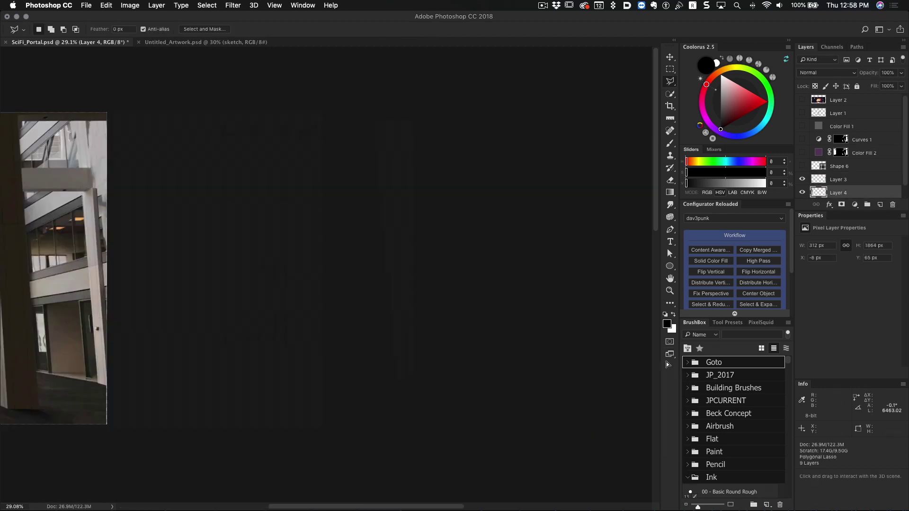
{"action": "key", "text": "super+t"}
{"action": "left_click_drag", "start_coordinate": [52, 251], "coordinate": [509, 258]}
{"action": "key", "text": "Return"}
{"action": "key", "text": "super+plus"}
- Stretch the Layer 4 strip down to 1919 px tall
{"action": "key", "text": "super+t"}
{"action": "left_click_drag", "start_coordinate": [479, 406], "coordinate": [479, 415]}
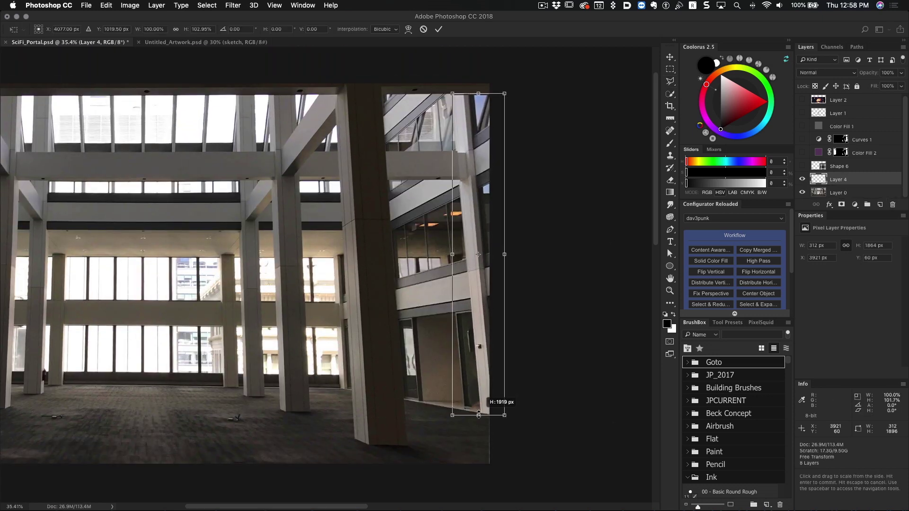
{"action": "key", "text": "Return"}
{"action": "scroll", "coordinate": [467, 85], "scroll_direction": "up", "scroll_amount": 2}
{"action": "key", "text": "w"}
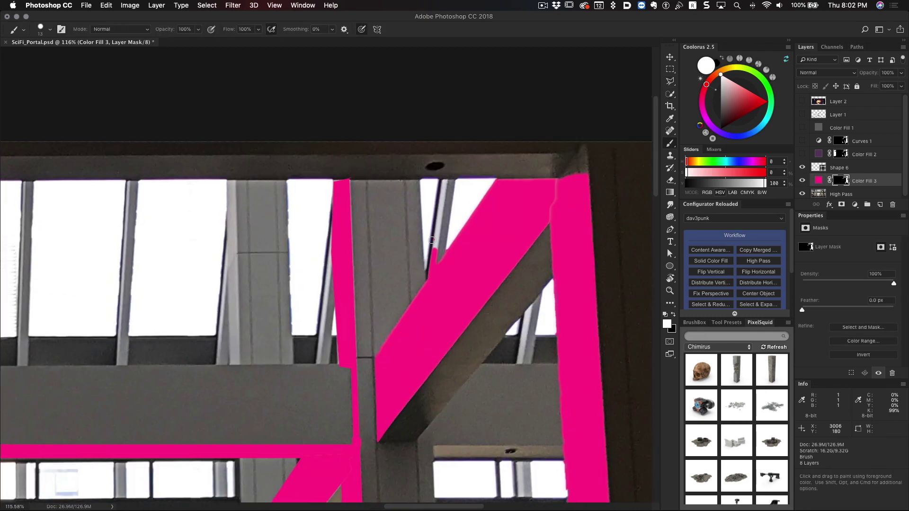
- Paint magenta onto the thin pillar strip's mask and clean up the pink strip's left edge
{"action": "mouse_move", "coordinate": [432, 240]}
{"action": "left_mouse_down"}
{"action": "mouse_move", "coordinate": [444, 183]}
{"action": "mouse_move", "coordinate": [428, 282]}
{"action": "left_mouse_up"}
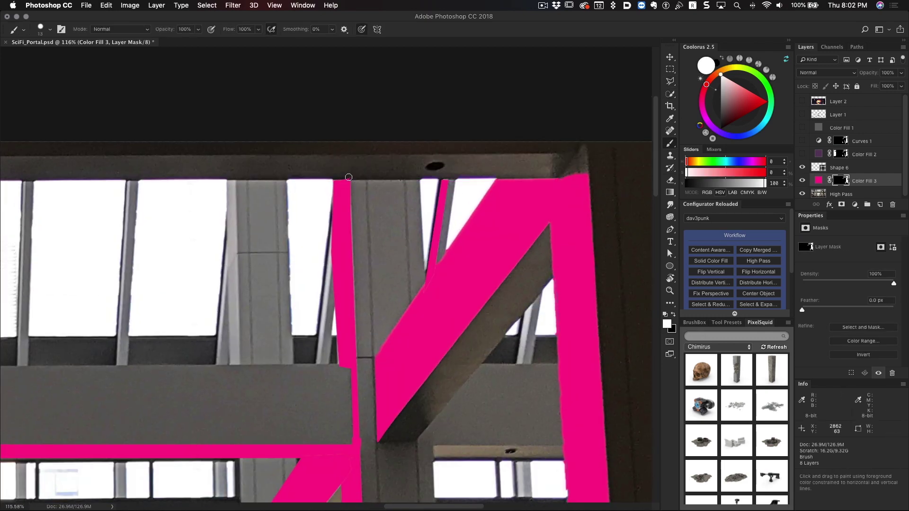
{"action": "key", "text": "x"}
{"action": "key", "text": "x"}
{"action": "left_click_drag", "start_coordinate": [348, 178], "coordinate": [331, 293]}
{"action": "key", "text": "x"}
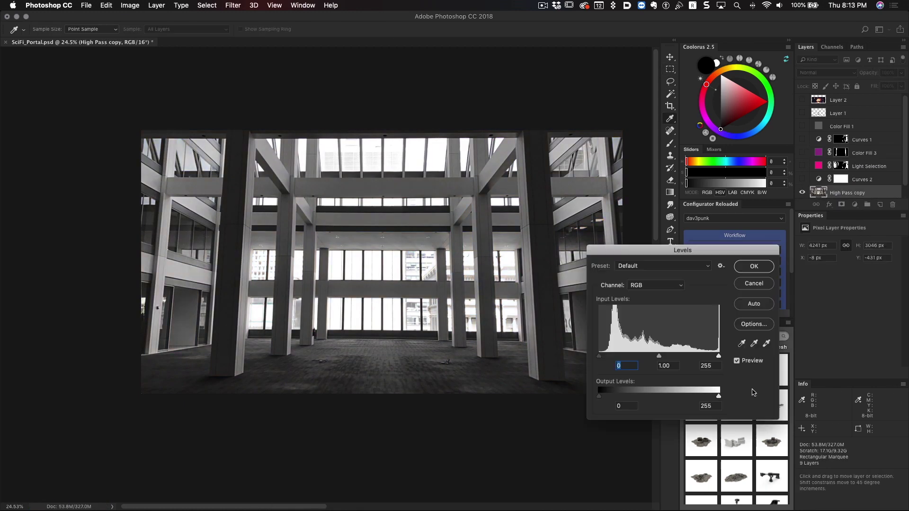
- Darken the window map with Levels and paint over the window blinds in white
{"action": "left_click_drag", "start_coordinate": [677, 356], "coordinate": [717, 358]}
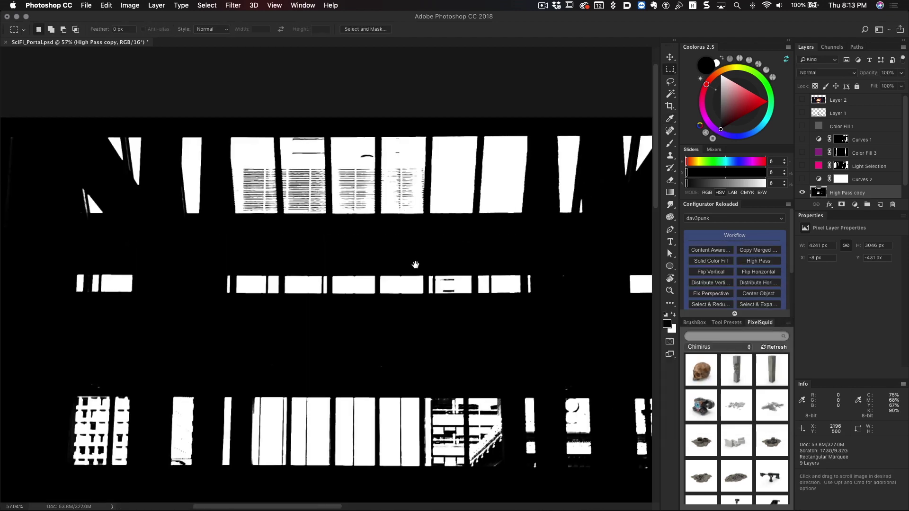
{"action": "key", "text": "x"}
{"action": "mouse_move", "coordinate": [222, 204]}
{"action": "left_mouse_down"}
{"action": "mouse_move", "coordinate": [250, 265]}
{"action": "mouse_move", "coordinate": [258, 222]}
{"action": "left_mouse_up"}
{"action": "key", "text": "l"}
{"action": "key", "text": "x"}
- Fill the first upper window panes and their blinds with solid white
{"action": "scroll", "coordinate": [434, 228], "scroll_direction": "up", "scroll_amount": 5}
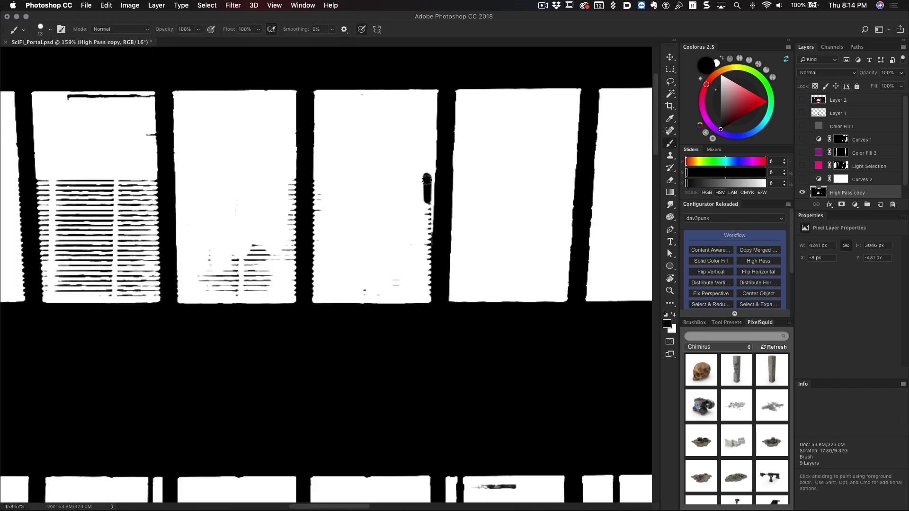
{"action": "key", "text": "x"}
{"action": "mouse_move", "coordinate": [295, 90]}
{"action": "left_mouse_down"}
{"action": "mouse_move", "coordinate": [186, 194]}
{"action": "mouse_move", "coordinate": [300, 89]}
{"action": "left_mouse_up"}
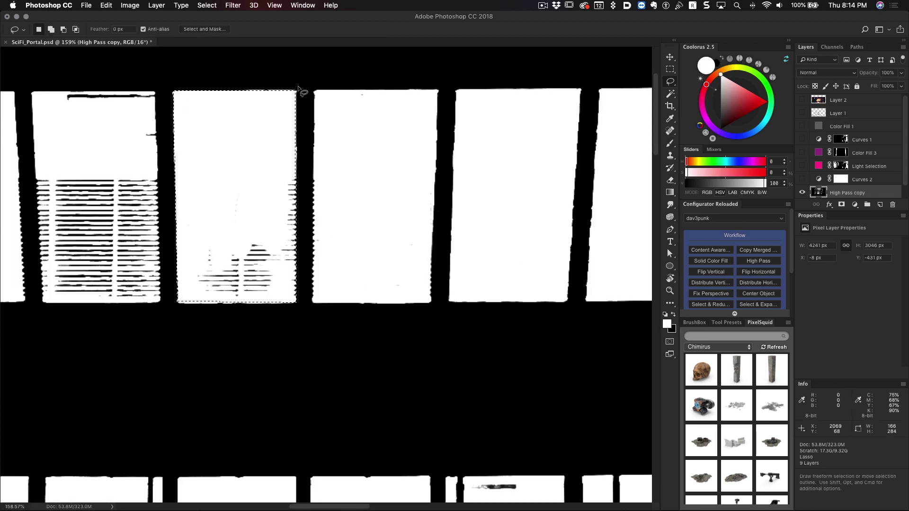
{"action": "key", "text": "alt+BackSpace"}
{"action": "scroll", "coordinate": [341, 112], "scroll_direction": "left", "scroll_amount": 5}
{"action": "key", "text": "alt+BackSpace"}
{"action": "mouse_move", "coordinate": [201, 106]}
{"action": "left_mouse_down"}
{"action": "mouse_move", "coordinate": [84, 126]}
{"action": "mouse_move", "coordinate": [142, 105]}
{"action": "left_mouse_up"}
{"action": "key", "text": "alt+BackSpace"}
{"action": "scroll", "coordinate": [378, 127], "scroll_direction": "right", "scroll_amount": 4}
{"action": "scroll", "coordinate": [406, 341], "scroll_direction": "down", "scroll_amount": 5}
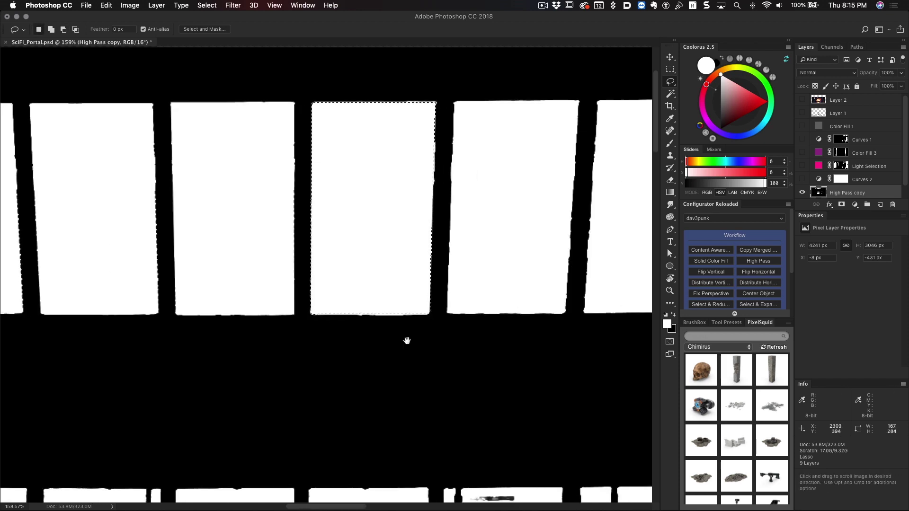
- Toggle the black-and-white map off and on to compare it with the atrium photo
{"action": "key", "text": "b"}
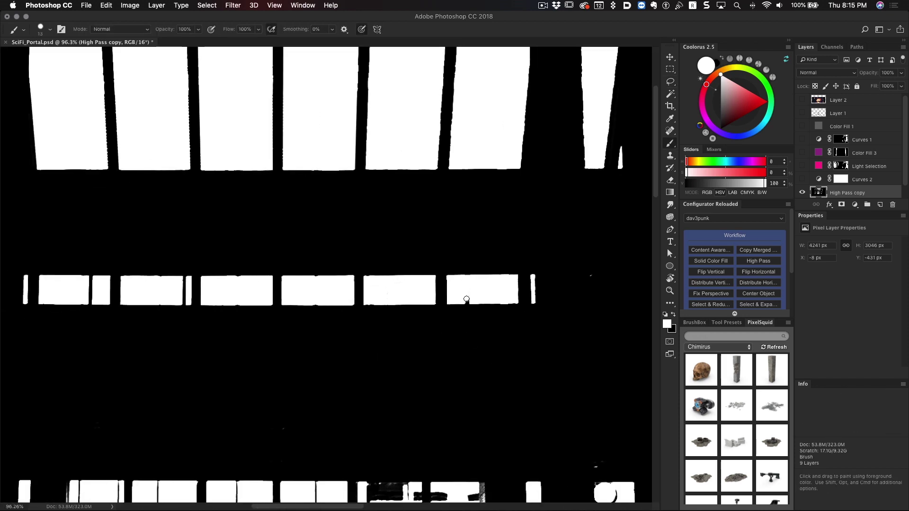
{"action": "scroll", "coordinate": [466, 299], "scroll_direction": "down", "scroll_amount": 3}
{"action": "left_click", "coordinate": [802, 193]}
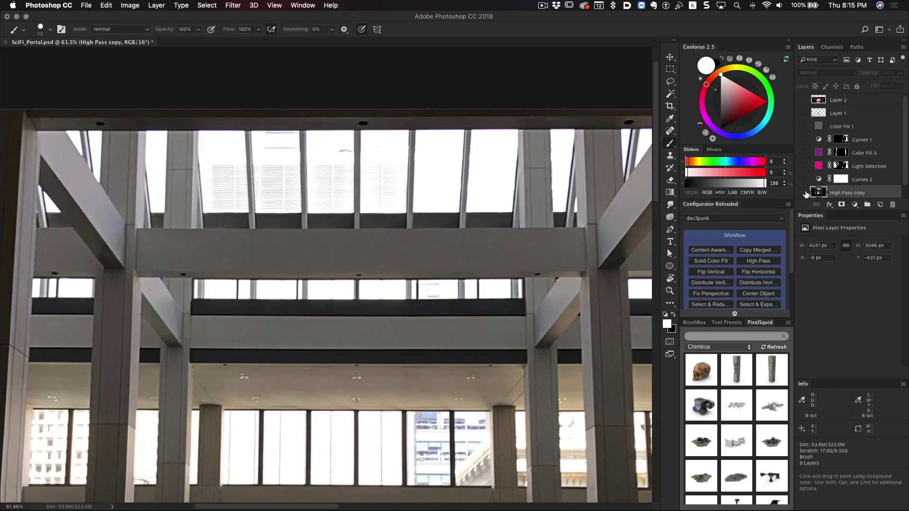
{"action": "scroll", "coordinate": [806, 189], "scroll_direction": "down", "scroll_amount": 1}
{"action": "left_click", "coordinate": [802, 179]}
{"action": "scroll", "coordinate": [329, 264], "scroll_direction": "up", "scroll_amount": 5}
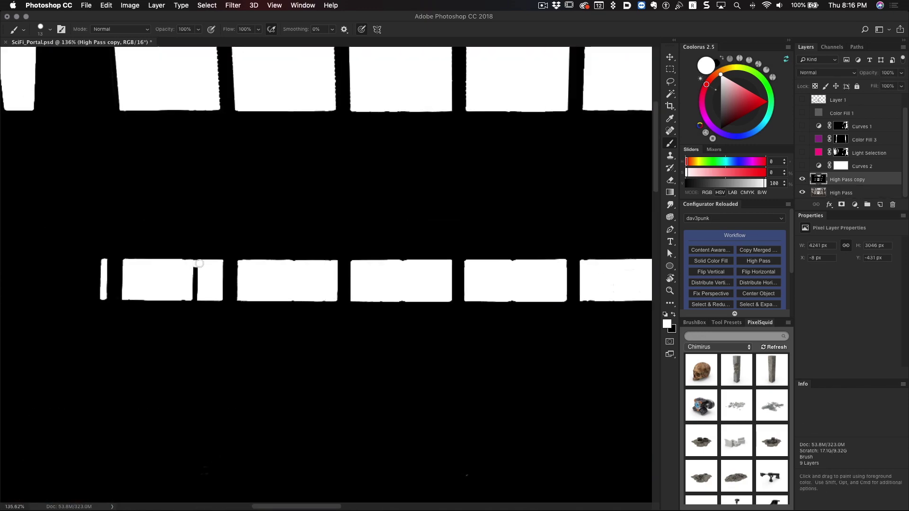
{"action": "scroll", "coordinate": [521, 376], "scroll_direction": "down", "scroll_amount": 4}
{"action": "scroll", "coordinate": [440, 328], "scroll_direction": "up", "scroll_amount": 3}
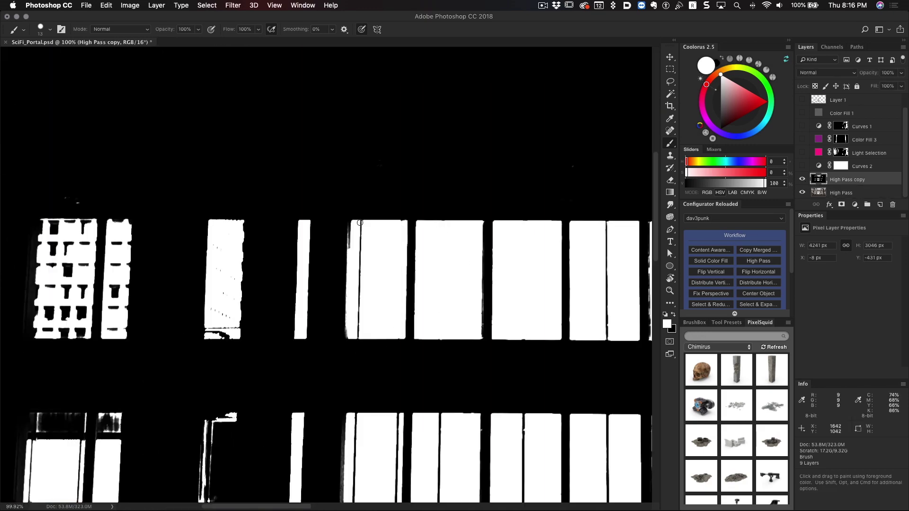
{"action": "scroll", "coordinate": [360, 222], "scroll_direction": "right", "scroll_amount": 5}
{"action": "scroll", "coordinate": [426, 308], "scroll_direction": "right", "scroll_amount": 5}
- Lasso the blotchy window panels and fill them solid black and then white
{"action": "key", "text": "l"}
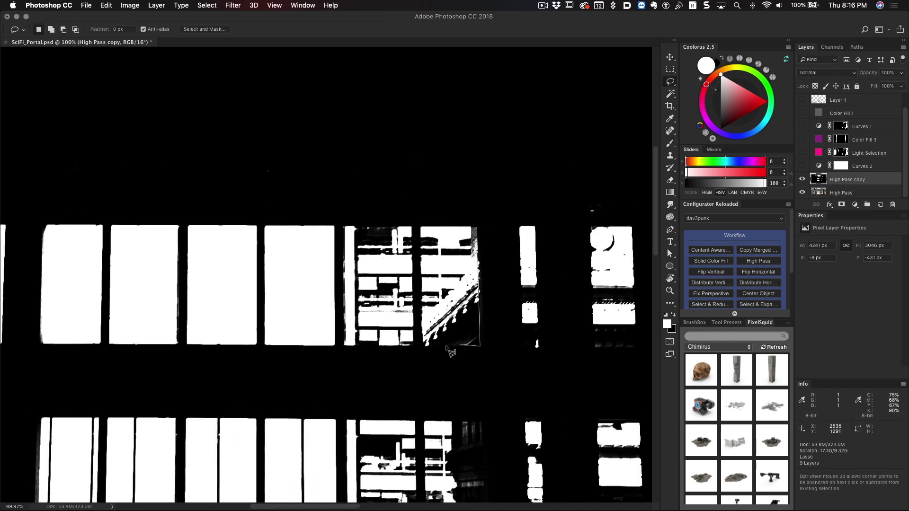
{"action": "mouse_move", "coordinate": [448, 351]}
{"action": "left_mouse_down"}
{"action": "mouse_move", "coordinate": [487, 220]}
{"action": "mouse_move", "coordinate": [534, 219]}
{"action": "mouse_move", "coordinate": [504, 221]}
{"action": "left_mouse_up"}
{"action": "scroll", "coordinate": [498, 223], "scroll_direction": "right", "scroll_amount": 3}
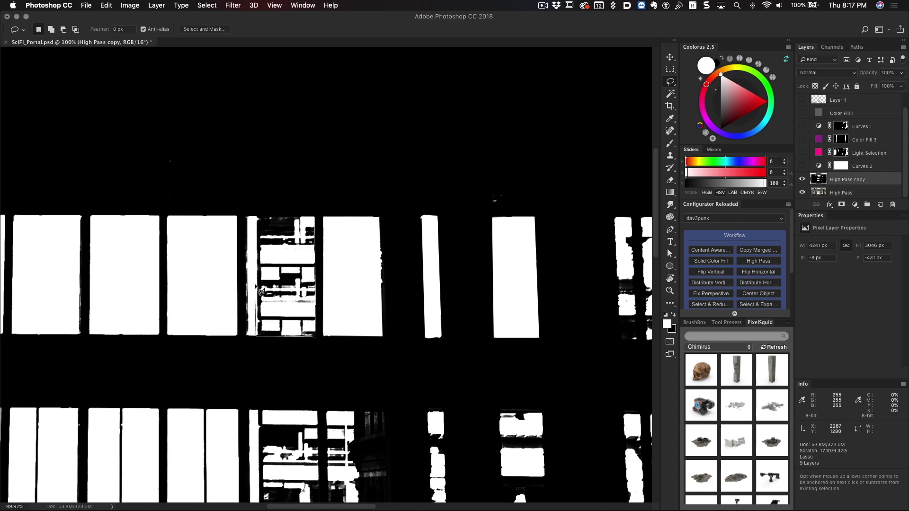
{"action": "scroll", "coordinate": [359, 213], "scroll_direction": "right", "scroll_amount": 6}
{"action": "mouse_move", "coordinate": [402, 201]}
{"action": "left_mouse_down"}
{"action": "mouse_move", "coordinate": [408, 323]}
{"action": "mouse_move", "coordinate": [406, 197]}
{"action": "left_mouse_up"}
{"action": "key", "text": "x"}
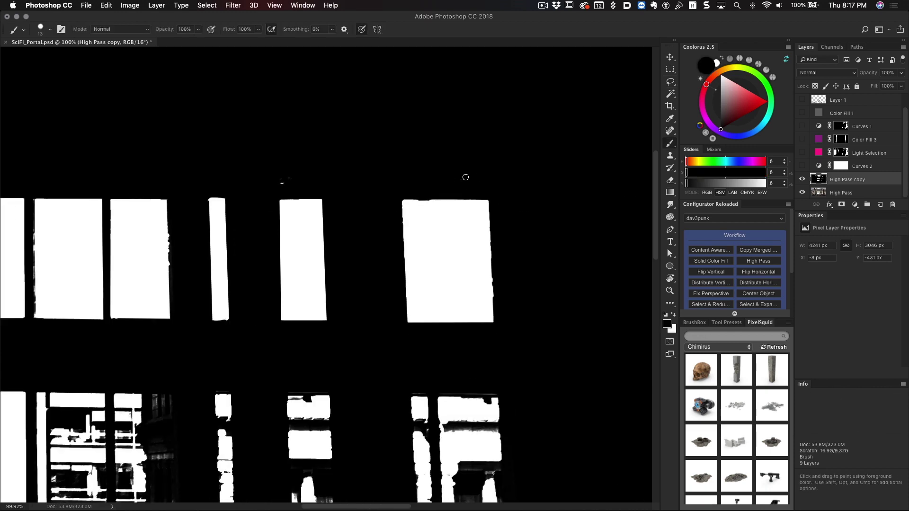
{"action": "key", "text": "cmd+0"}
{"action": "key", "text": "super+d"}
{"action": "scroll", "coordinate": [497, 300], "scroll_direction": "up", "scroll_amount": 6}
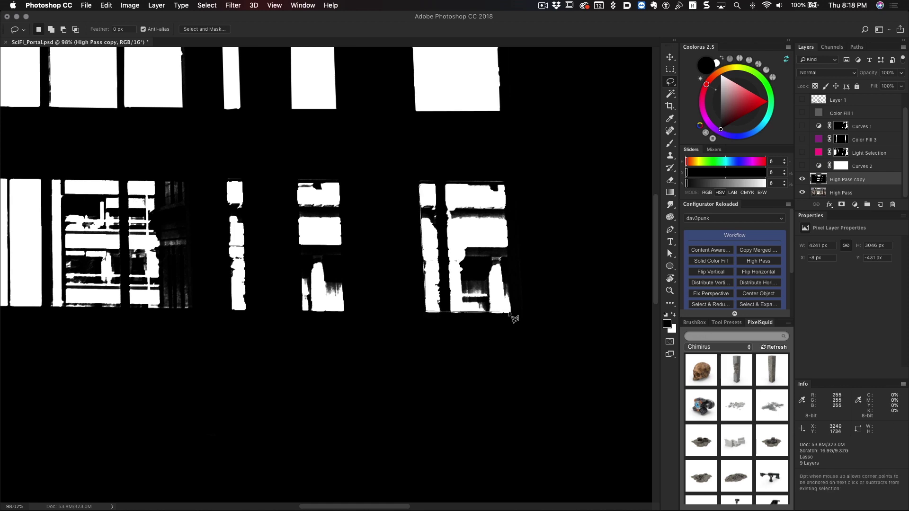
{"action": "key", "text": "alt+BackSpace"}
{"action": "key", "text": "x"}
{"action": "key", "text": "alt+BackSpace"}
{"action": "scroll", "coordinate": [474, 190], "scroll_direction": "left", "scroll_amount": 4}
- Outline the next panels, including the narrow and patchy ones, and fill each solid white
{"action": "left_click_drag", "start_coordinate": [422, 182], "coordinate": [430, 304]}
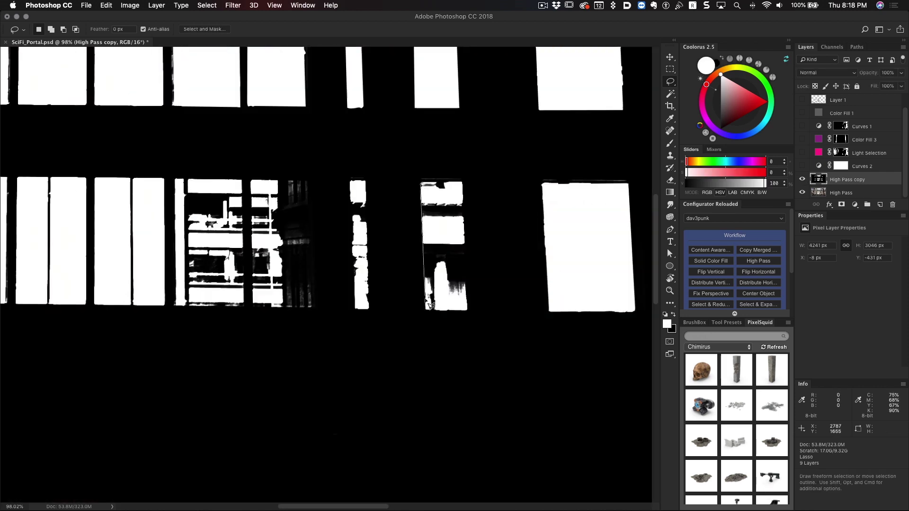
{"action": "key", "text": "alt+BackSpace"}
{"action": "left_click_drag", "start_coordinate": [365, 181], "coordinate": [370, 311]}
{"action": "key", "text": "alt+BackSpace"}
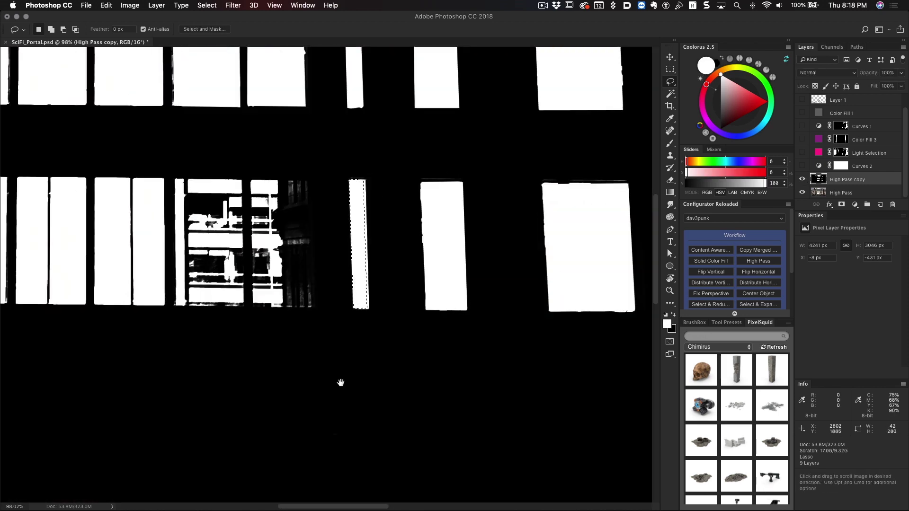
{"action": "scroll", "coordinate": [341, 382], "scroll_direction": "left", "scroll_amount": 4}
{"action": "mouse_move", "coordinate": [422, 187]}
{"action": "left_mouse_down"}
{"action": "mouse_move", "coordinate": [363, 251]}
{"action": "mouse_move", "coordinate": [423, 184]}
{"action": "left_mouse_up"}
{"action": "key", "text": "alt+BackSpace"}
{"action": "left_click", "coordinate": [801, 180]}
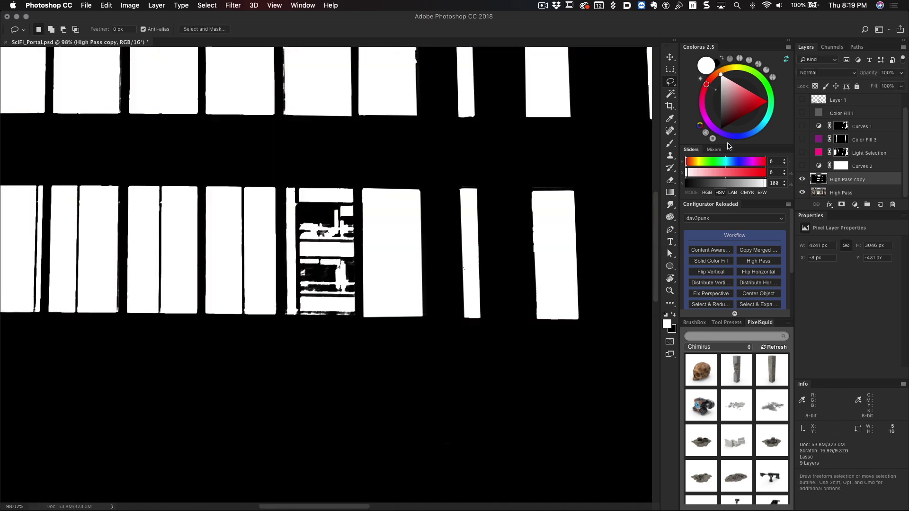
{"action": "left_click_drag", "start_coordinate": [349, 193], "coordinate": [352, 195]}
{"action": "key", "text": "Return"}
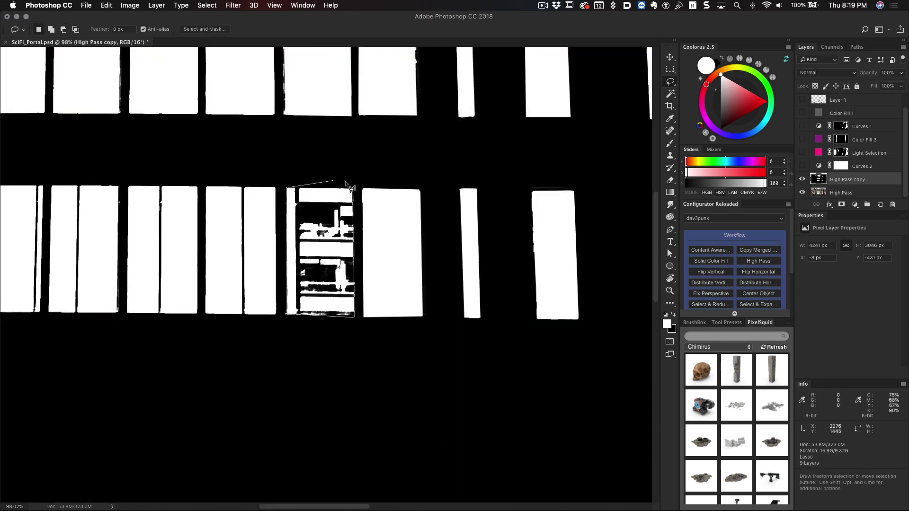
{"action": "key", "text": "alt+BackSpace"}
{"action": "scroll", "coordinate": [470, 195], "scroll_direction": "left", "scroll_amount": 4}
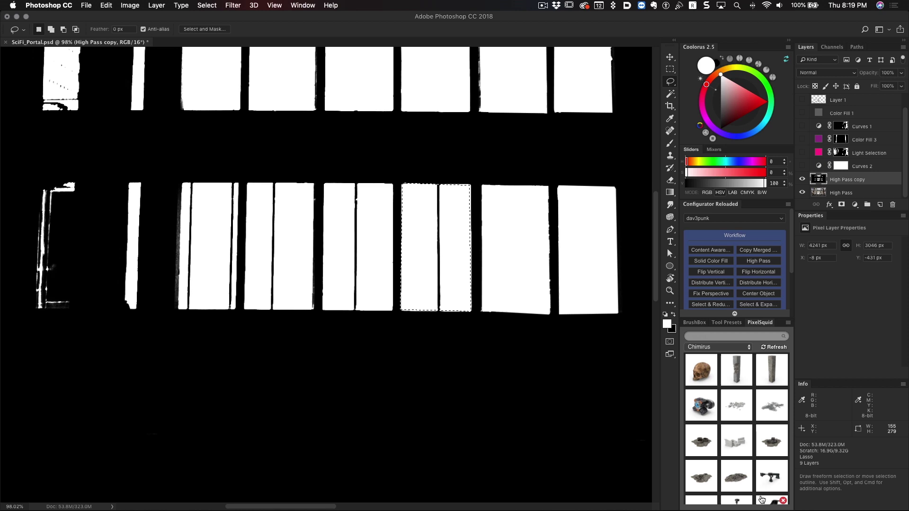
{"action": "key", "text": "alt+BackSpace"}
- Brush out the dark seams between panels and fill the lower panel white
{"action": "key", "text": "b"}
{"action": "left_click_drag", "start_coordinate": [355, 210], "coordinate": [355, 186]}
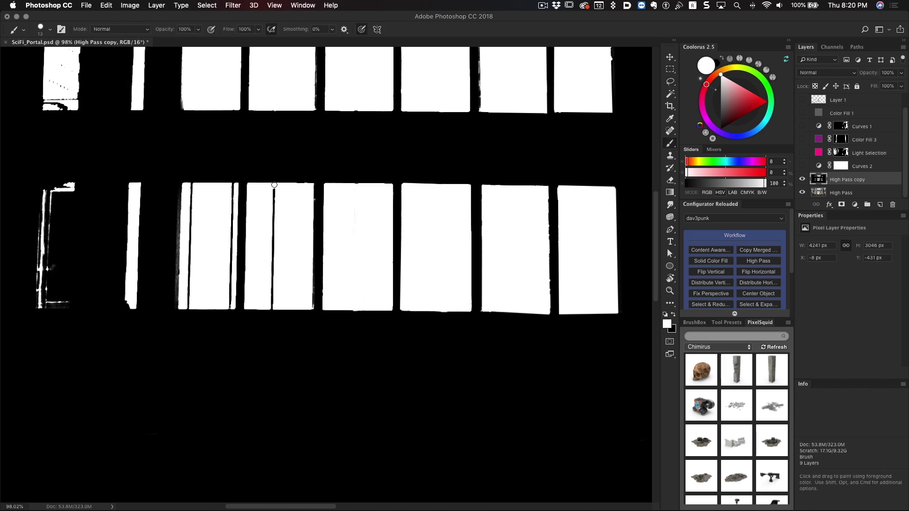
{"action": "left_click_drag", "start_coordinate": [191, 185], "coordinate": [187, 289]}
{"action": "scroll", "coordinate": [187, 289], "scroll_direction": "left", "scroll_amount": 5}
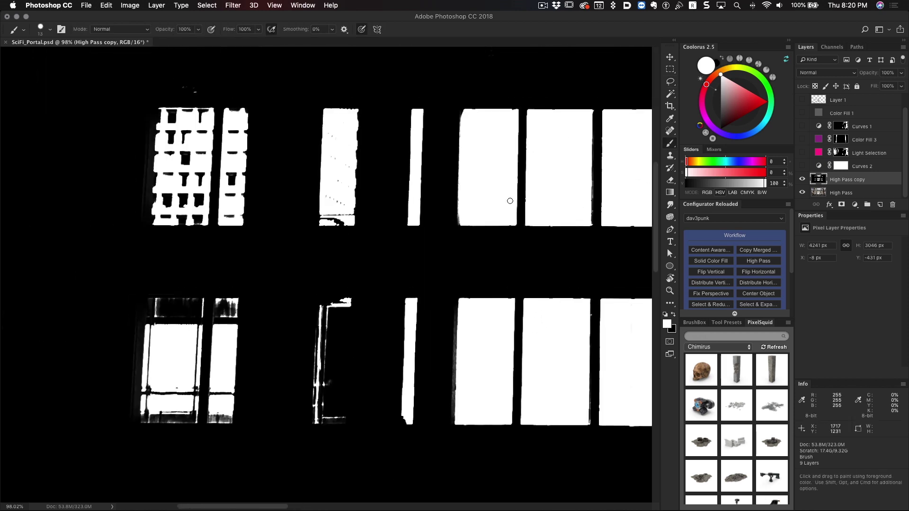
{"action": "key", "text": "l"}
{"action": "left_click_drag", "start_coordinate": [355, 295], "coordinate": [312, 426]}
{"action": "key", "text": "alt+BackSpace"}
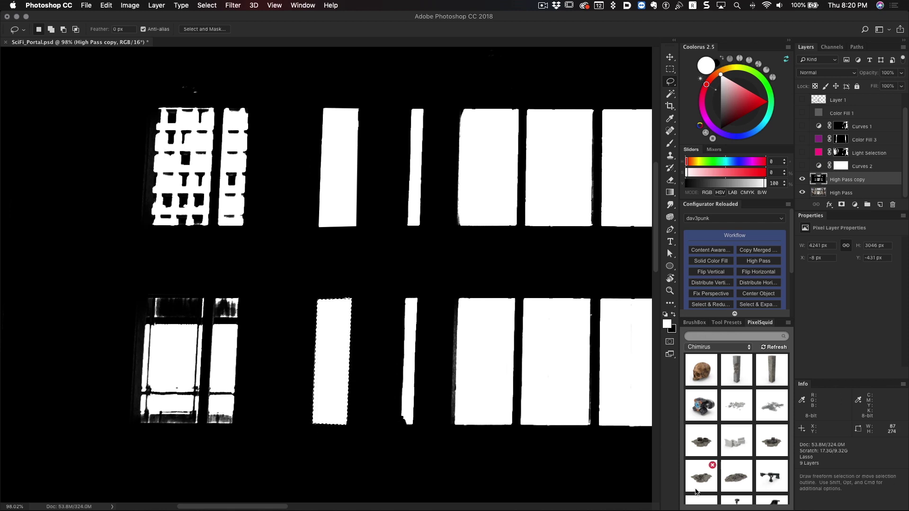
{"action": "key", "text": "ctrl+d"}
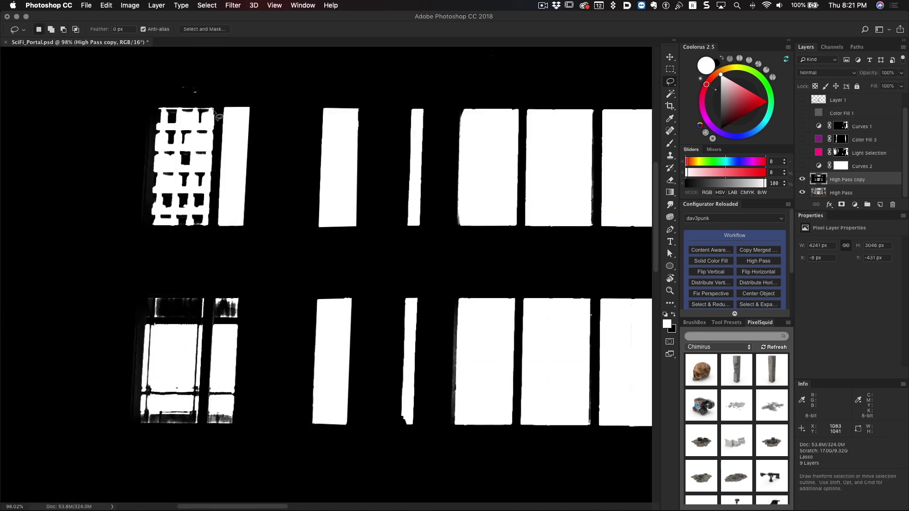
- Fill the blotchy left window and the remaining panes with white
{"action": "left_click_drag", "start_coordinate": [207, 228], "coordinate": [208, 226]}
{"action": "key", "text": "alt+BackSpace"}
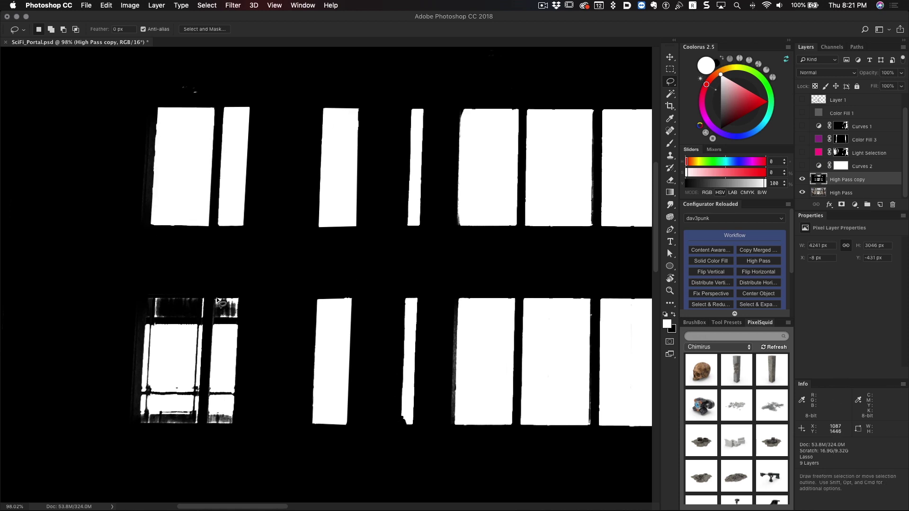
{"action": "mouse_move", "coordinate": [220, 303]}
{"action": "left_mouse_down"}
{"action": "mouse_move", "coordinate": [213, 426]}
{"action": "mouse_move", "coordinate": [211, 300]}
{"action": "left_mouse_up"}
{"action": "key", "text": "Return"}
{"action": "key", "text": "alt+BackSpace"}
{"action": "left_click_drag", "start_coordinate": [445, 434], "coordinate": [481, 421]}
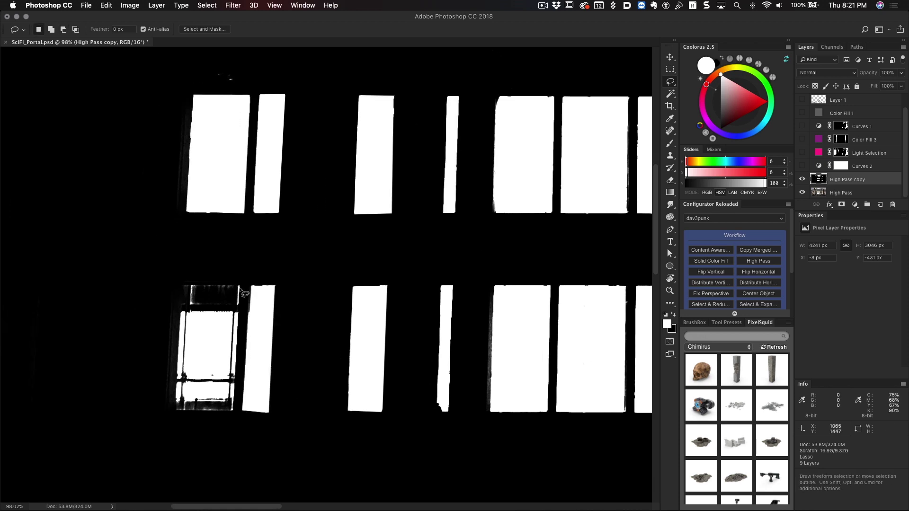
- Select and copy the whole window map, hide its layer, and save the document
{"action": "key", "text": "super+0"}
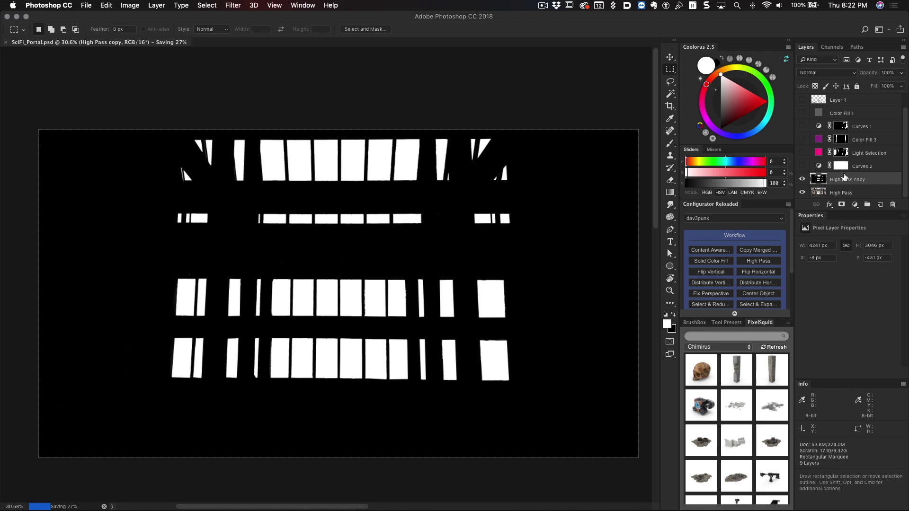
{"action": "key", "text": "m"}
{"action": "key", "text": "super+a"}
{"action": "key", "text": "super+comma"}
{"action": "key", "text": "super+s"}
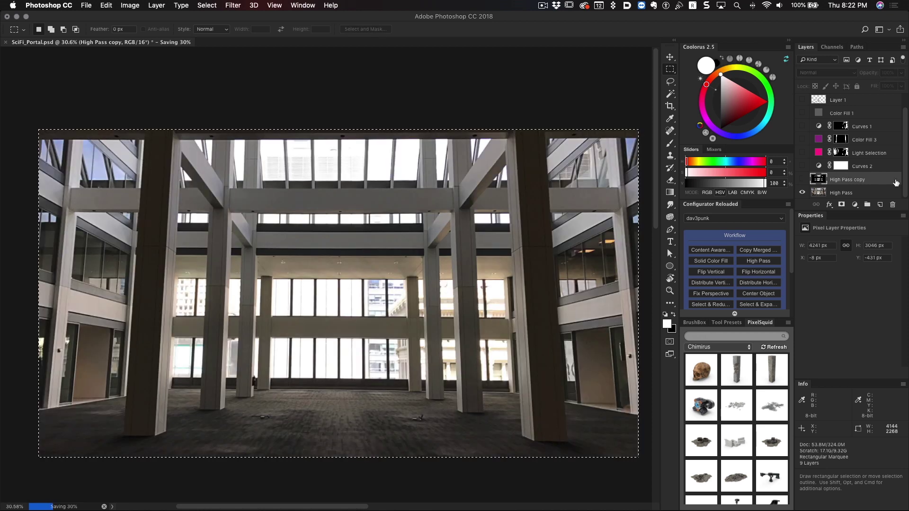
- Add a mask to the High Pass layer, paste the window map into it, and invert it
{"action": "key", "text": "super+v"}
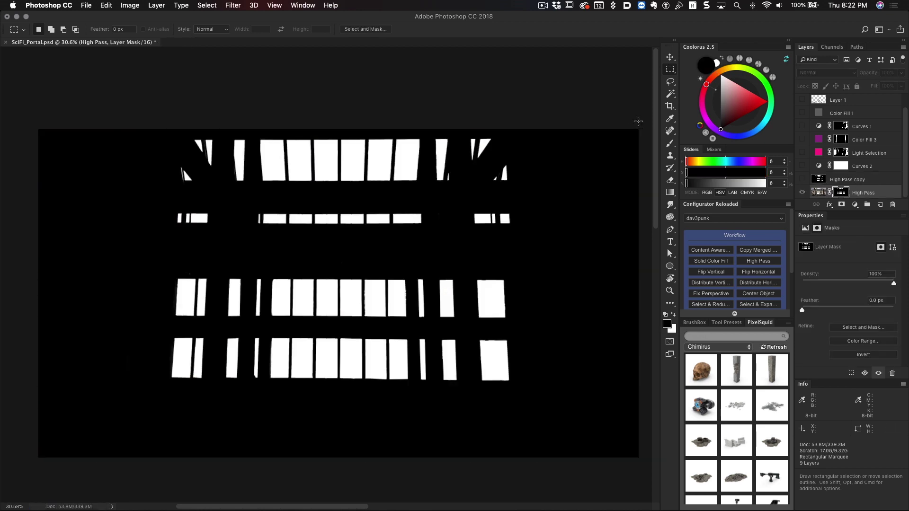
{"action": "key", "text": "super+d"}
{"action": "key", "text": "super+i"}
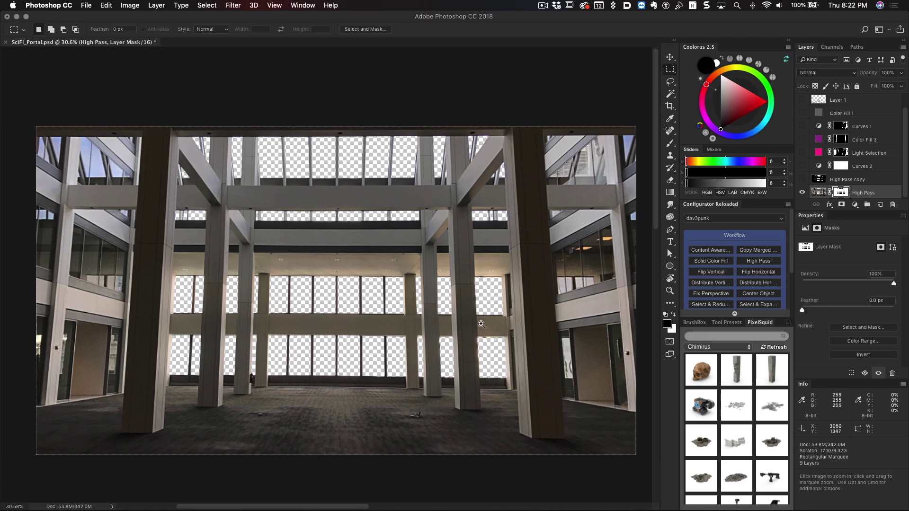
- Add a gradient fill layer for the windows and try a sunset preset in the gradient editor
{"action": "left_click", "coordinate": [855, 205]}
{"action": "left_click", "coordinate": [852, 222]}
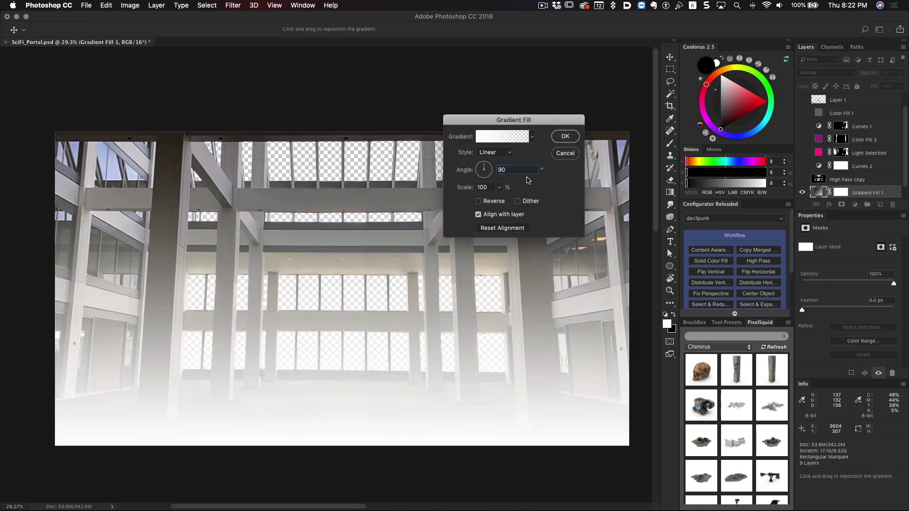
{"action": "left_click", "coordinate": [504, 136]}
{"action": "scroll", "coordinate": [620, 260], "scroll_direction": "down", "scroll_amount": 5}
{"action": "left_click", "coordinate": [604, 247]}
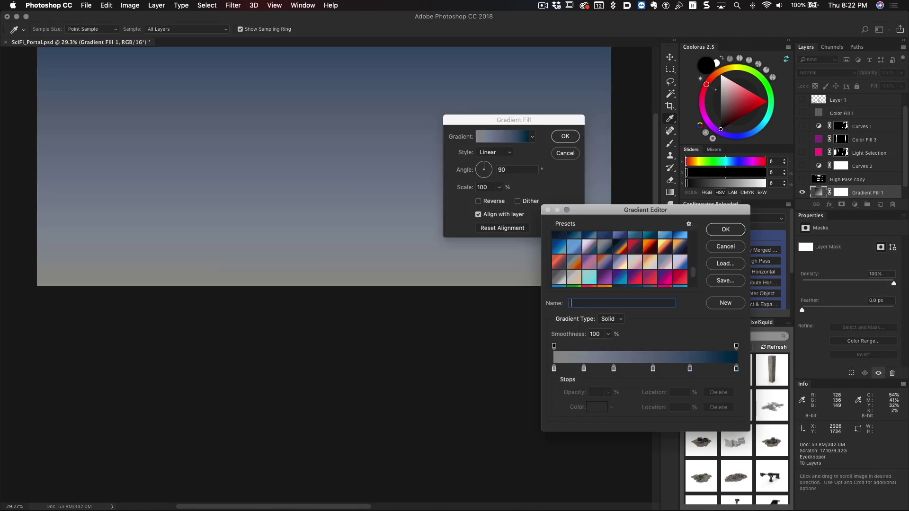
{"action": "left_click", "coordinate": [725, 229]}
{"action": "left_click", "coordinate": [524, 175]}
{"action": "left_click", "coordinate": [725, 246]}
- Try red-to-blue, orange-to-navy and blue gradient presets on the windows, then confirm the fill
{"action": "left_click", "coordinate": [532, 136]}
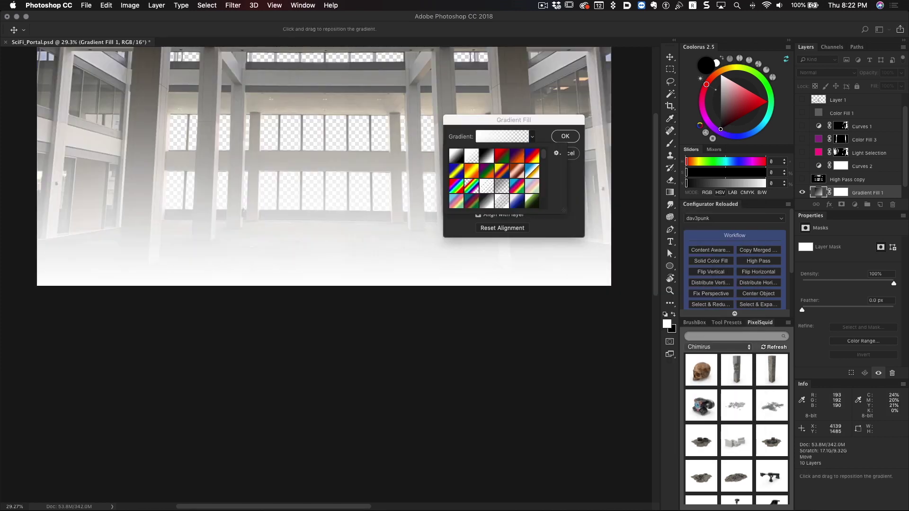
{"action": "scroll", "coordinate": [494, 177], "scroll_direction": "down", "scroll_amount": 3}
{"action": "left_click", "coordinate": [495, 178]}
{"action": "scroll", "coordinate": [495, 178], "scroll_direction": "down", "scroll_amount": 2}
{"action": "left_click", "coordinate": [487, 175]}
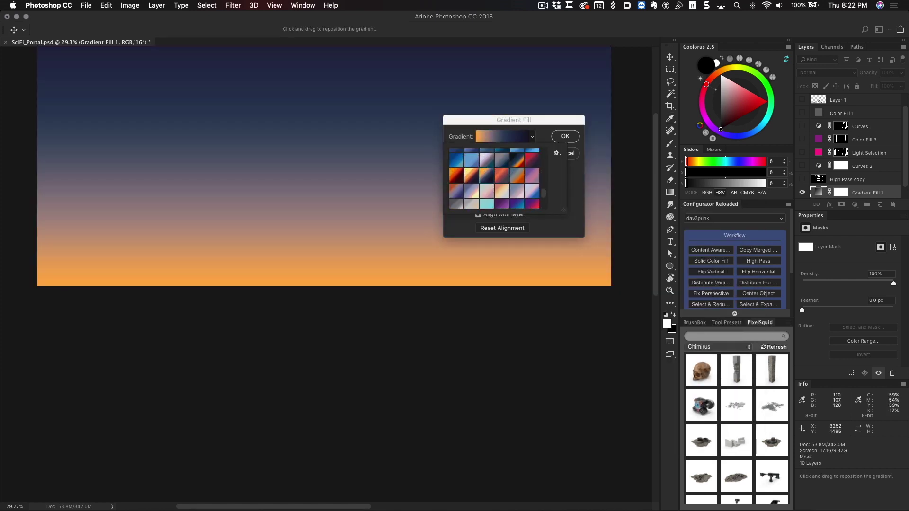
{"action": "key", "text": "Left"}
{"action": "key", "text": "Left"}
{"action": "key", "text": "Left"}
{"action": "key", "text": "Left"}
{"action": "key", "text": "Left"}
{"action": "key", "text": "Left"}
{"action": "key", "text": "Left"}
{"action": "key", "text": "Left"}
{"action": "key", "text": "Left"}
{"action": "key", "text": "Left"}
{"action": "key", "text": "Left"}
{"action": "key", "text": "Left"}
{"action": "key", "text": "Left"}
{"action": "key", "text": "Left"}
{"action": "key", "text": "Left"}
{"action": "key", "text": "Left"}
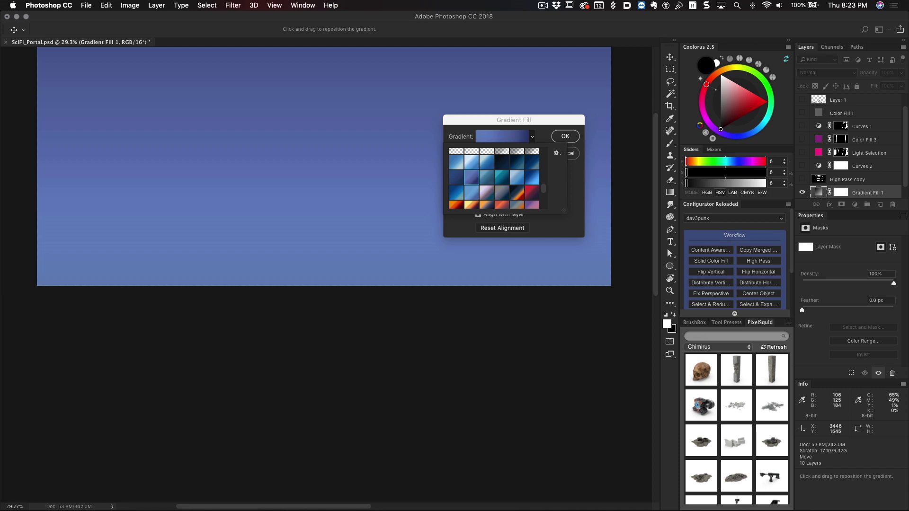
{"action": "key", "text": "Left"}
{"action": "key", "text": "Return"}
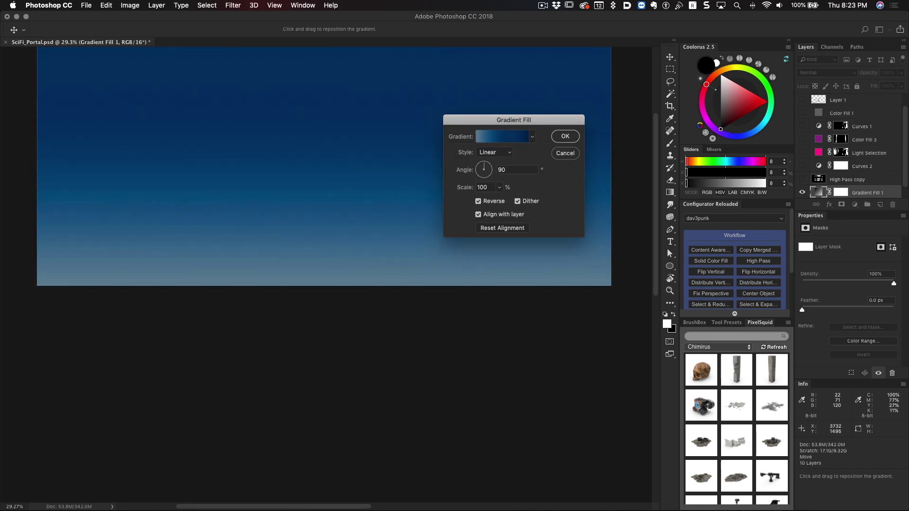
{"action": "scroll", "coordinate": [326, 237], "scroll_direction": "up", "scroll_amount": 3}
{"action": "key", "text": "Return"}
{"action": "key", "text": "m"}
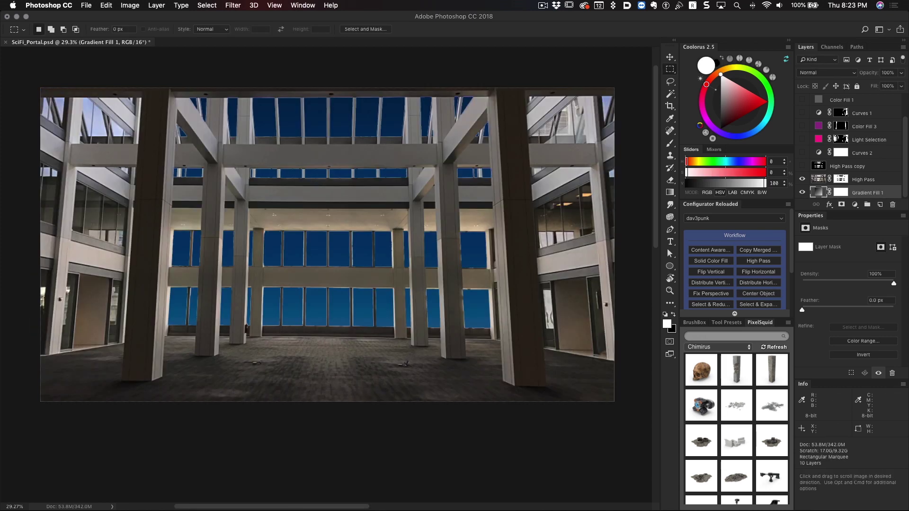
{"action": "scroll", "coordinate": [326, 242], "scroll_direction": "down", "scroll_amount": 1}
- Change Gradient Fill 1 to the dark navy gradient preset
{"action": "double_click", "coordinate": [817, 192]}
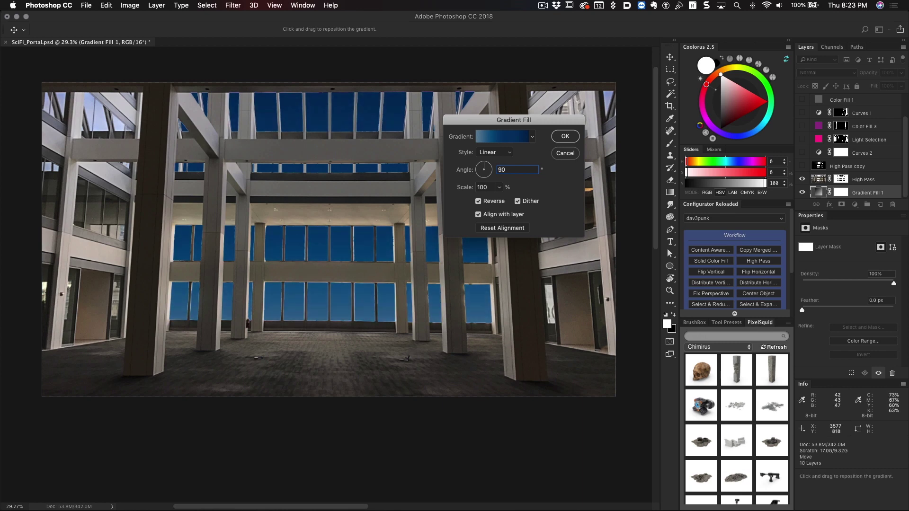
{"action": "left_click", "coordinate": [532, 137]}
{"action": "left_click", "coordinate": [516, 177]}
{"action": "left_click", "coordinate": [502, 177]}
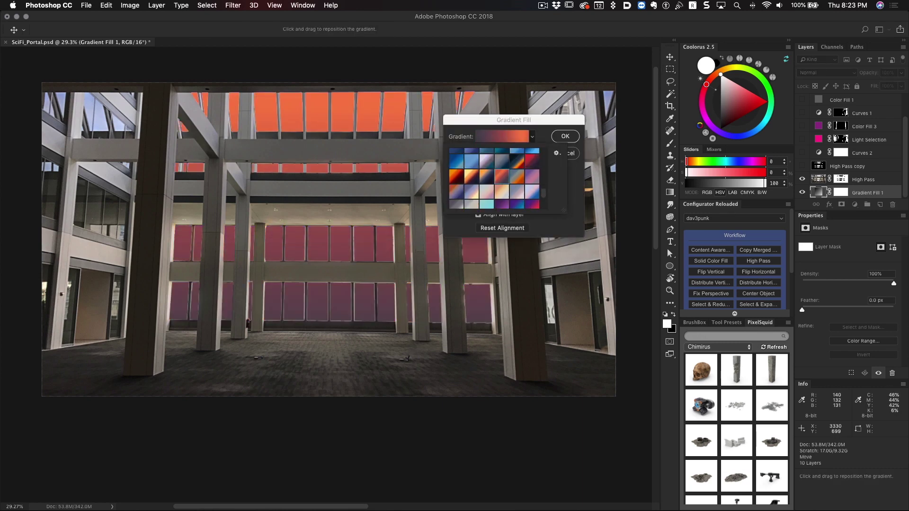
{"action": "scroll", "coordinate": [495, 178], "scroll_direction": "up", "scroll_amount": 2}
{"action": "left_click", "coordinate": [517, 192]}
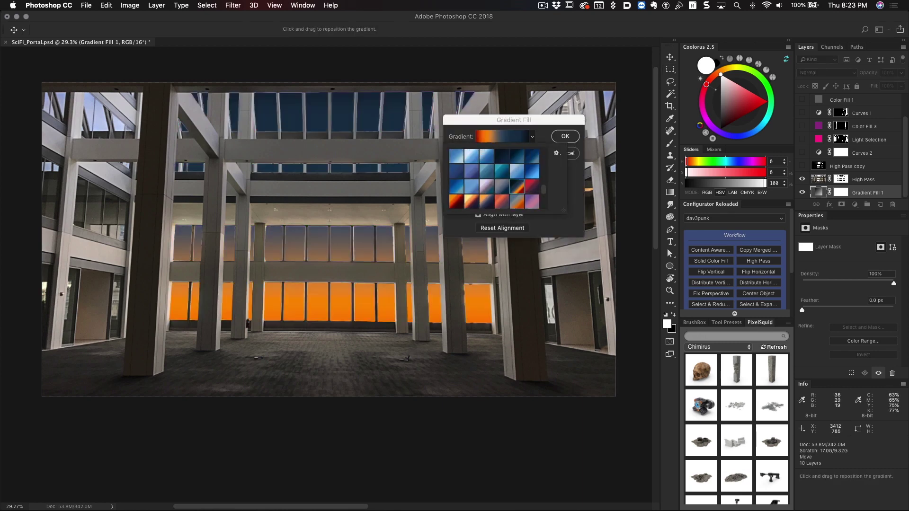
{"action": "left_click", "coordinate": [516, 171]}
{"action": "left_click", "coordinate": [501, 156]}
{"action": "key", "text": "Return"}
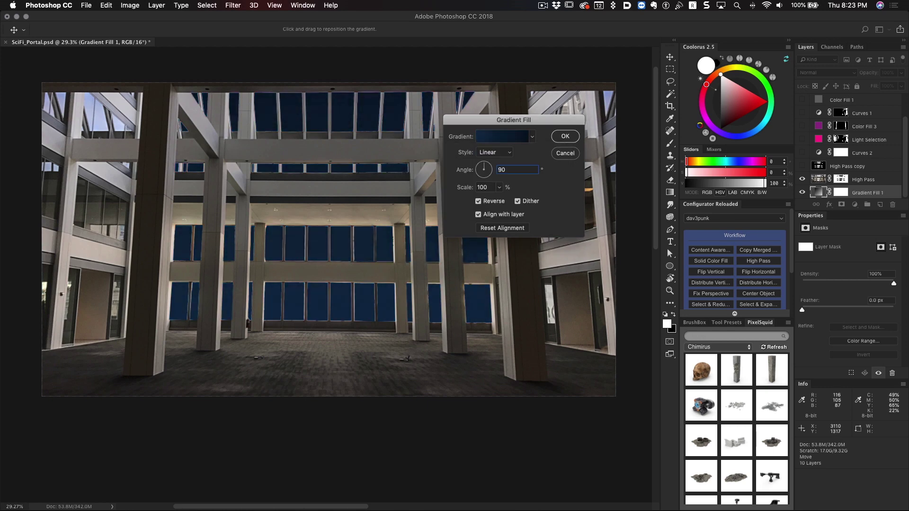
{"action": "key", "text": "Return"}
- Rename the High Pass copy layer to Windows
{"action": "left_click", "coordinate": [847, 166]}
{"action": "double_click", "coordinate": [848, 166]}
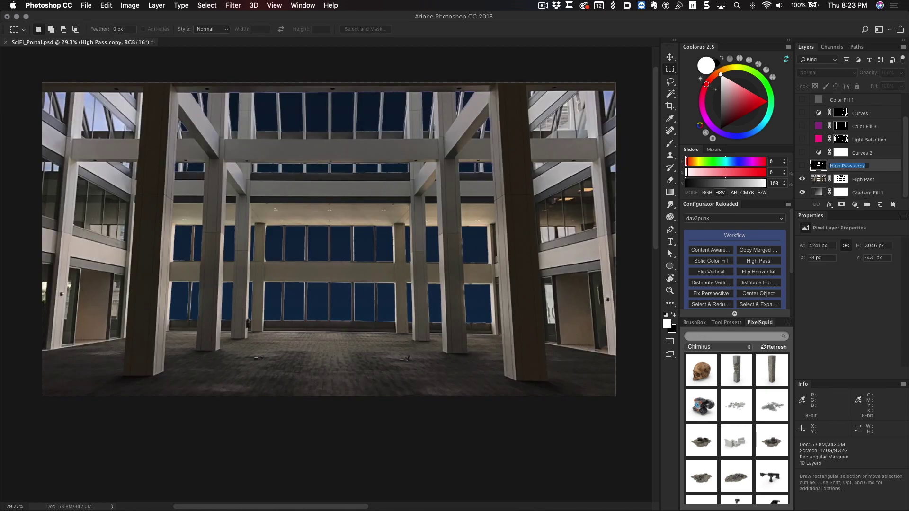
{"action": "left_click", "coordinate": [897, 174]}
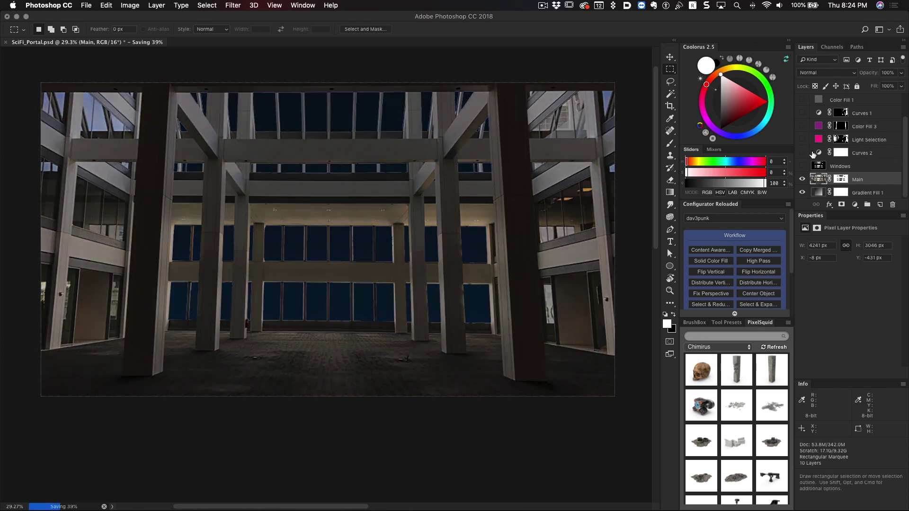
- Add a NightFromDay.CUBE Color Lookup layer and clip it and Curves 2 to Main
{"action": "left_click", "coordinate": [861, 193]}
{"action": "left_click", "coordinate": [855, 205]}
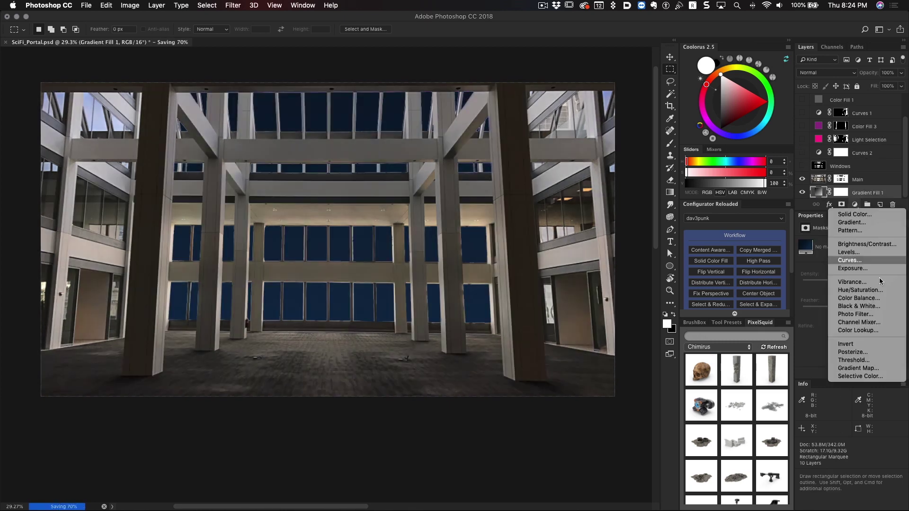
{"action": "left_click", "coordinate": [857, 329]}
{"action": "left_click", "coordinate": [866, 244]}
{"action": "left_click", "coordinate": [852, 495]}
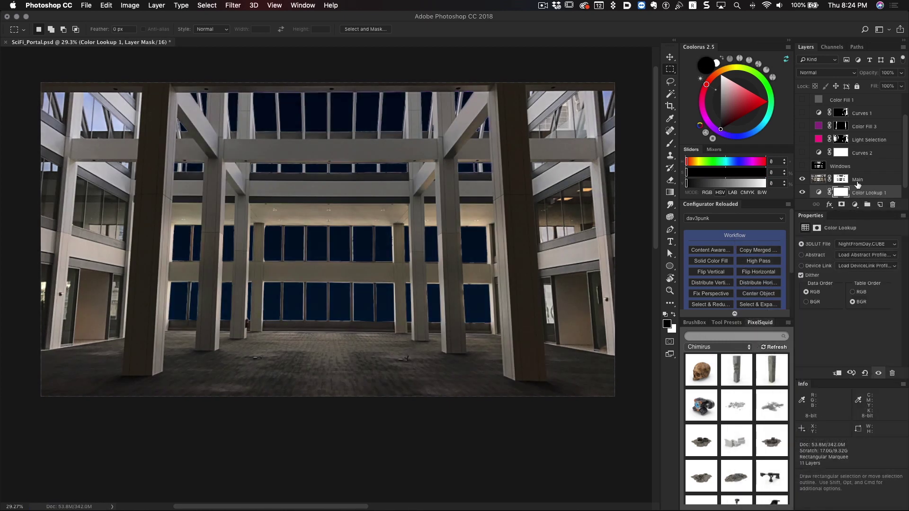
{"action": "left_click_drag", "start_coordinate": [858, 184], "coordinate": [858, 179]}
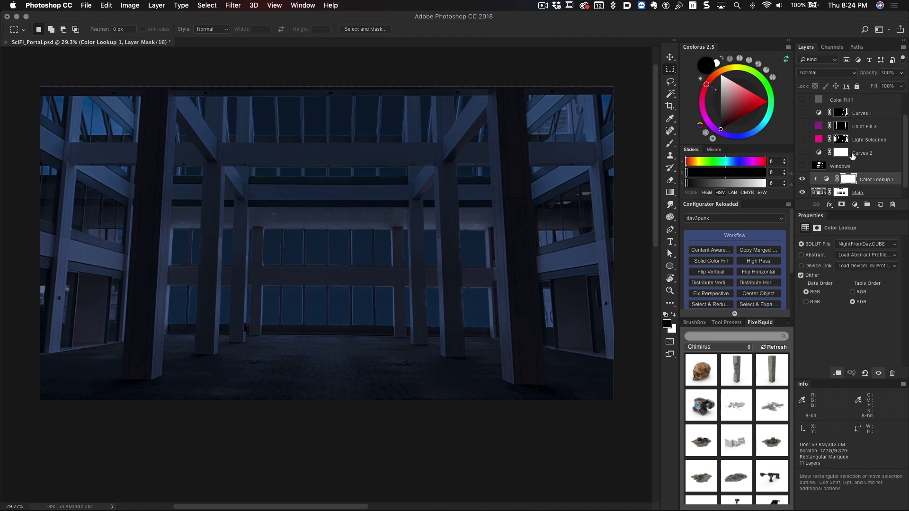
{"action": "left_click_drag", "start_coordinate": [871, 153], "coordinate": [879, 185]}
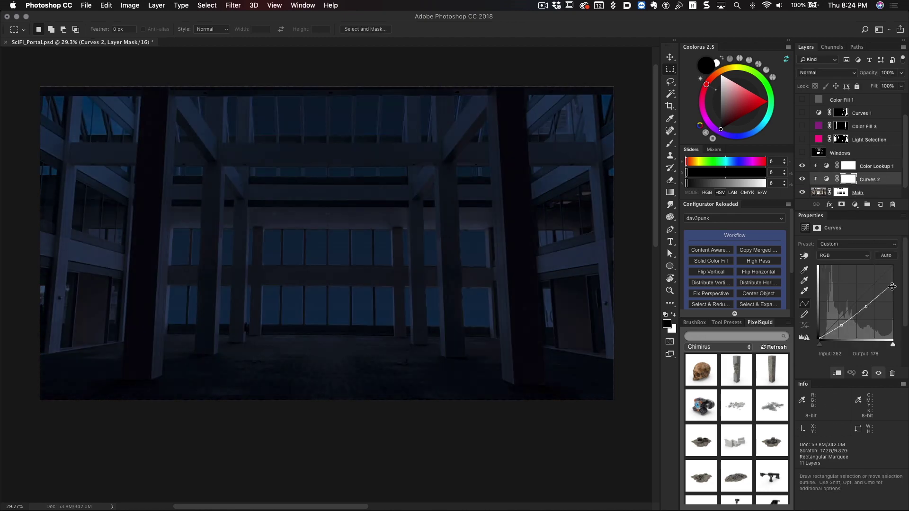
- Tweak the Curves 2 curve, lower the Color Lookup opacity to 79%, and save
{"action": "left_click_drag", "start_coordinate": [866, 306], "coordinate": [863, 300]}
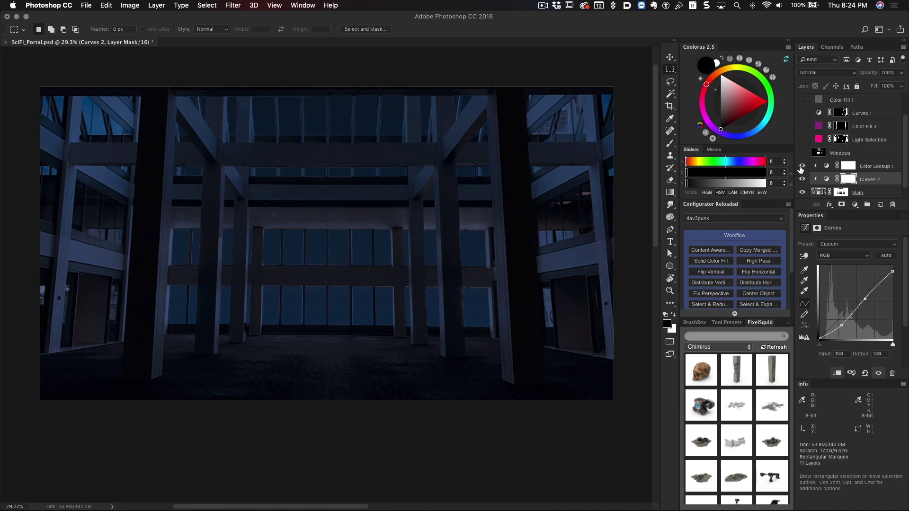
{"action": "double_click", "coordinate": [801, 166]}
{"action": "left_click", "coordinate": [875, 166]}
{"action": "scroll", "coordinate": [852, 142], "scroll_direction": "down", "scroll_amount": 1}
{"action": "left_click", "coordinate": [901, 85]}
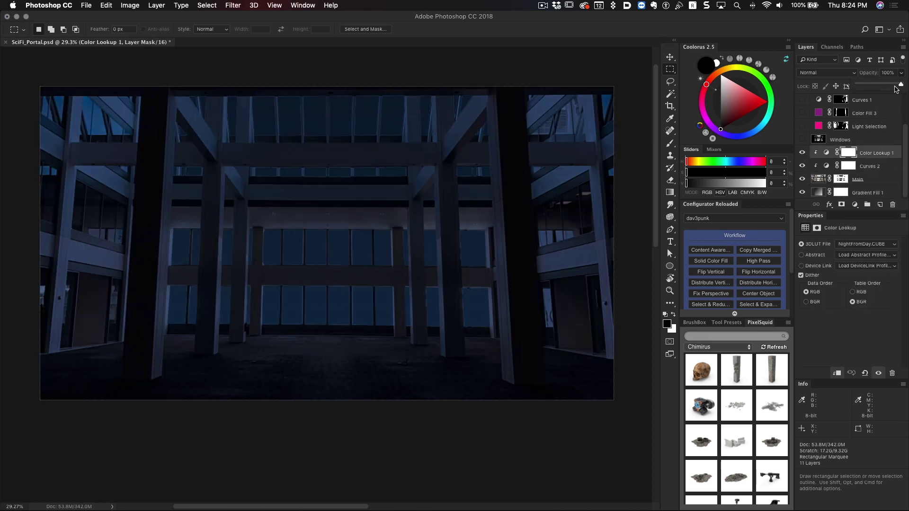
{"action": "left_click_drag", "start_coordinate": [895, 87], "coordinate": [892, 87]}
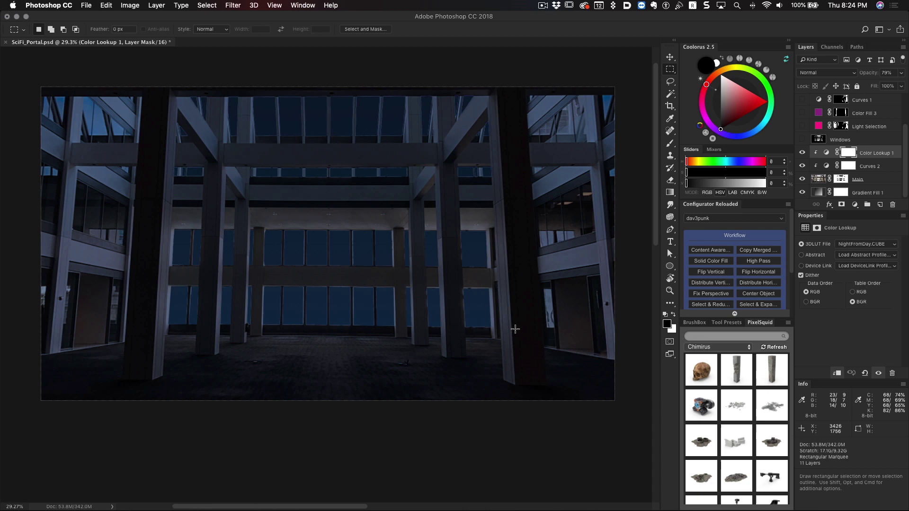
{"action": "key", "text": "super+s"}
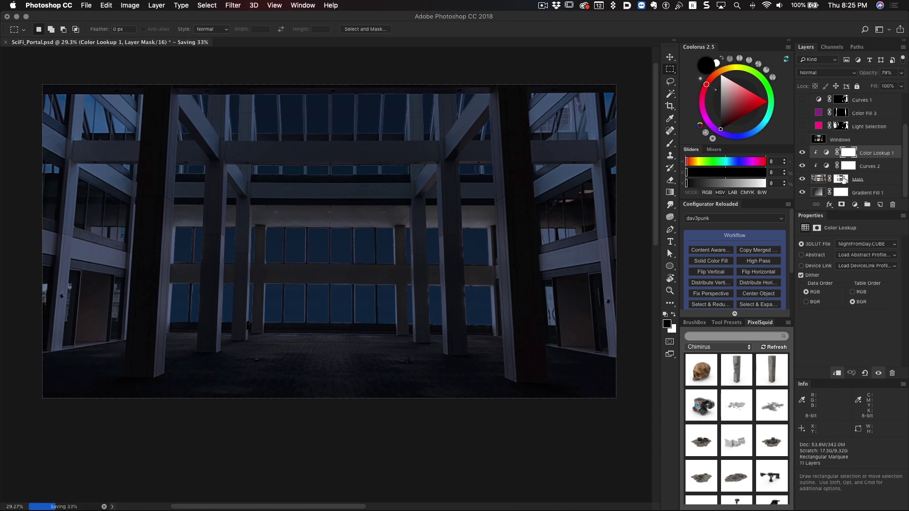
{"action": "left_click", "coordinate": [843, 179]}
- Refine Main's mask edge in Select and Mask and output it as a new layer
{"action": "left_click", "coordinate": [874, 330]}
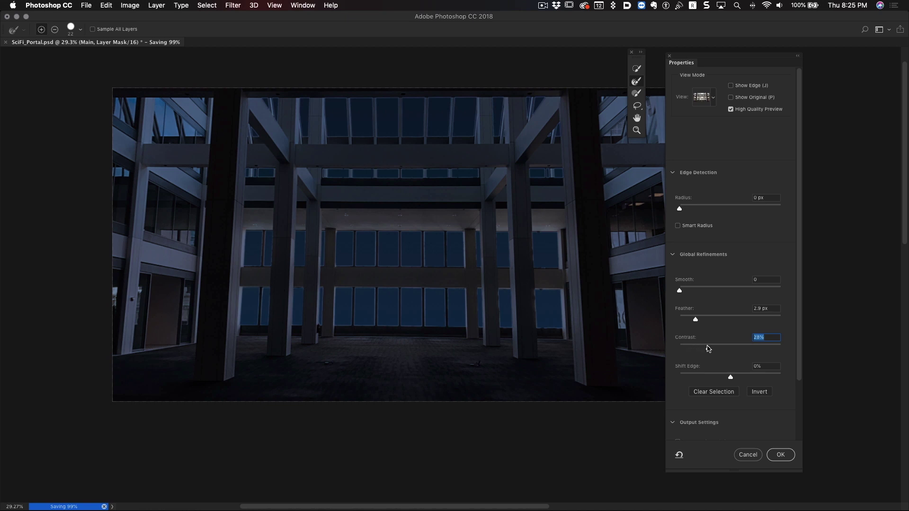
{"action": "left_click", "coordinate": [716, 379]}
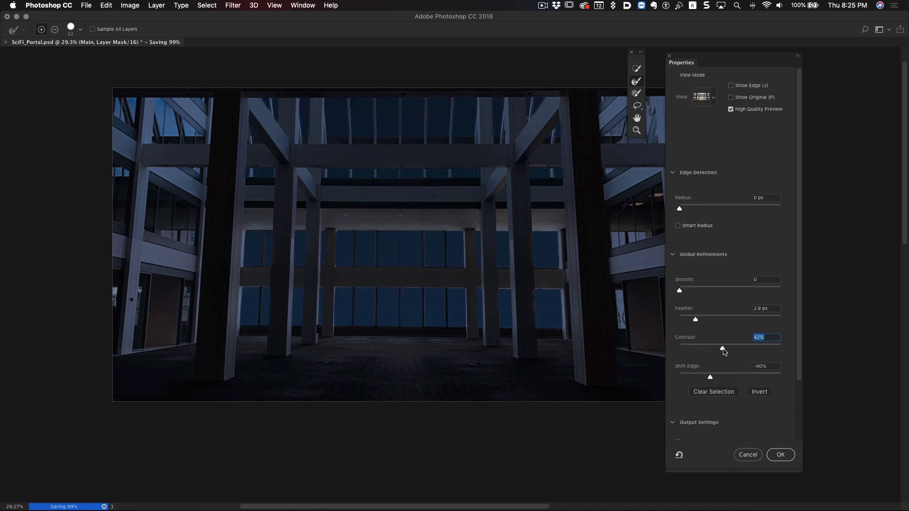
{"action": "key", "text": "Return"}
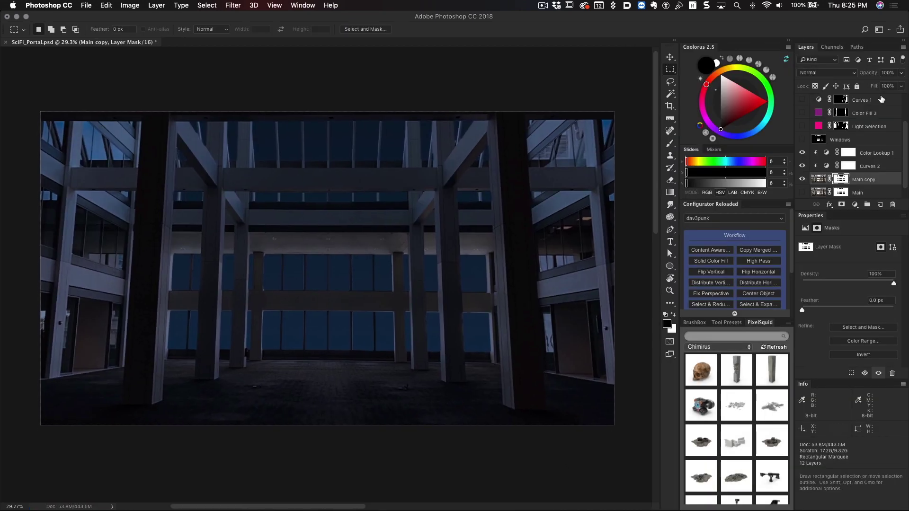
- Add a clipped Curves 3 layer lifting the Main photo, then add a new gradient fill layer
{"action": "key", "text": "super+m"}
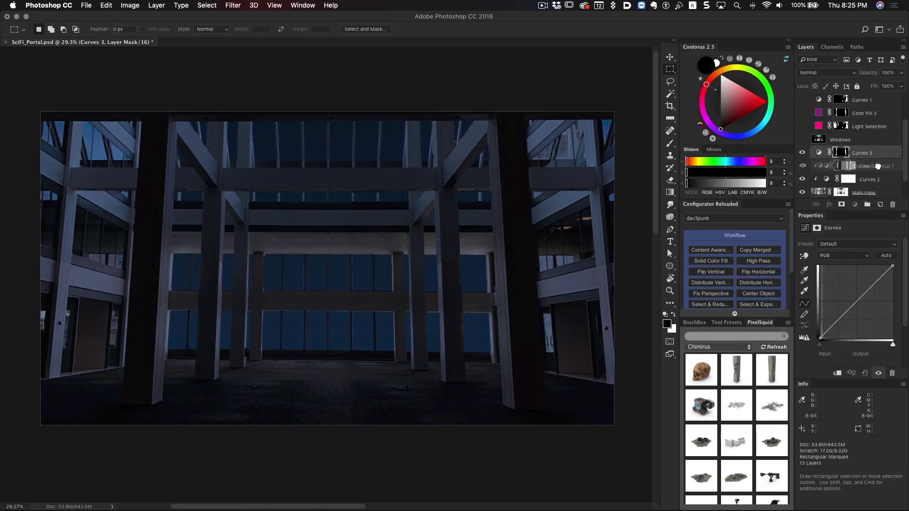
{"action": "left_click_drag", "start_coordinate": [883, 170], "coordinate": [882, 172]}
{"action": "left_click", "coordinate": [827, 328]}
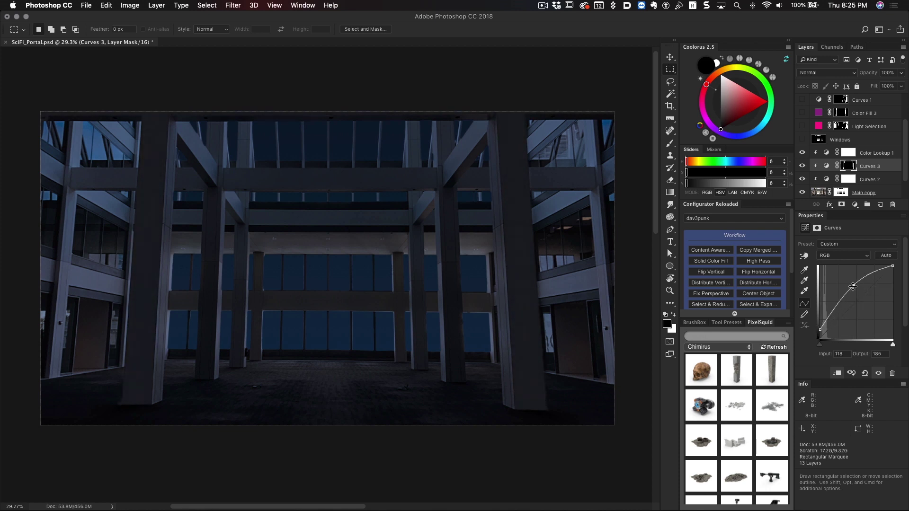
{"action": "scroll", "coordinate": [563, 363], "scroll_direction": "left", "scroll_amount": 1}
{"action": "scroll", "coordinate": [563, 362], "scroll_direction": "down", "scroll_amount": 1}
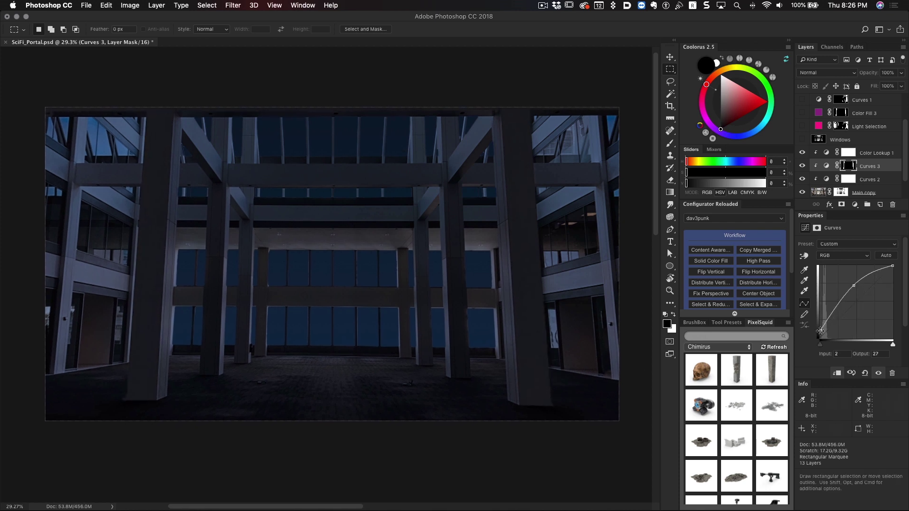
{"action": "scroll", "coordinate": [456, 308], "scroll_direction": "down", "scroll_amount": 1}
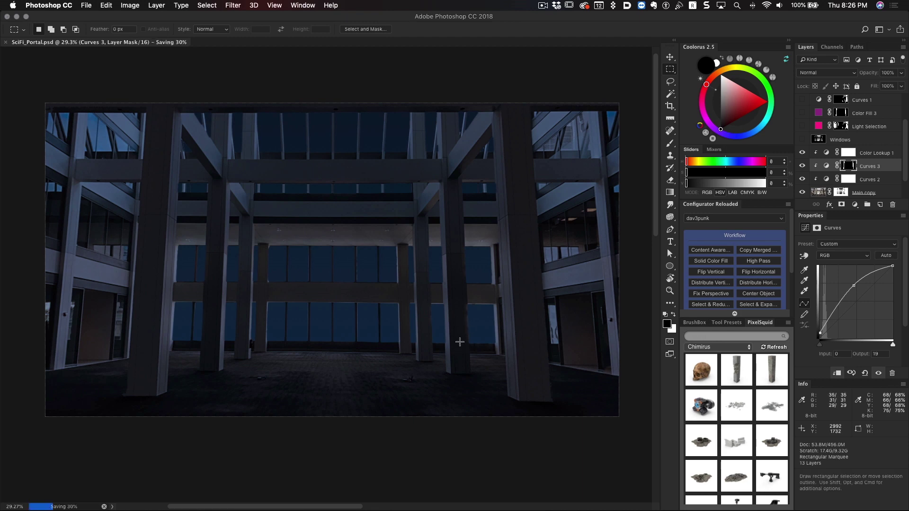
{"action": "left_click", "coordinate": [801, 126]}
{"action": "left_click", "coordinate": [801, 127]}
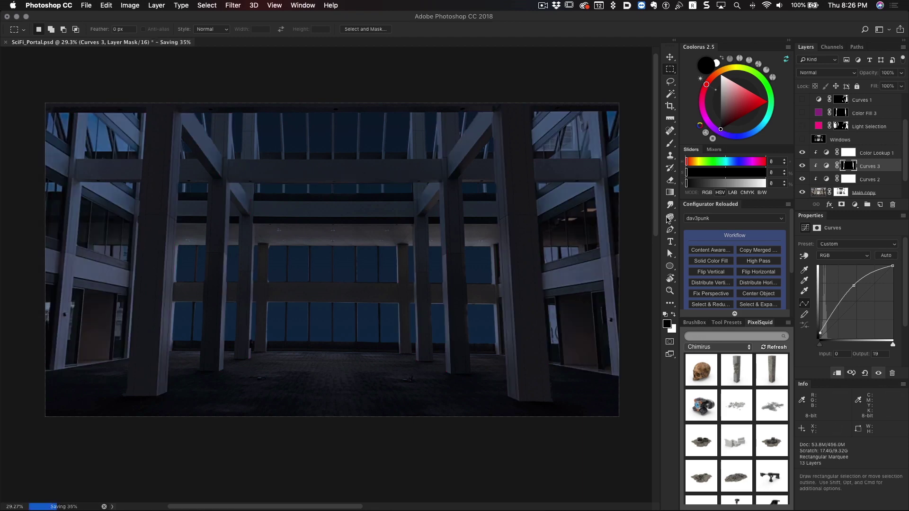
{"action": "scroll", "coordinate": [509, 267], "scroll_direction": "up", "scroll_amount": 1}
{"action": "scroll", "coordinate": [509, 267], "scroll_direction": "left", "scroll_amount": 1}
{"action": "key", "text": "ctrl+shift+g"}
{"action": "left_click_drag", "start_coordinate": [483, 120], "coordinate": [388, 366]}
- Set Gradient Fill 2 to a reversed, dithered Black, White gradient
{"action": "left_click", "coordinate": [376, 448]}
{"action": "left_click", "coordinate": [391, 446]}
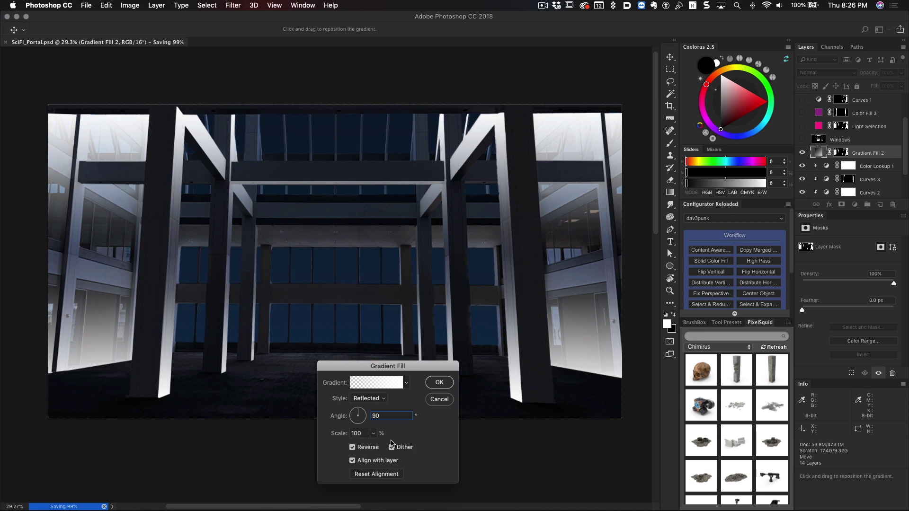
{"action": "left_click", "coordinate": [376, 382]}
{"action": "left_click", "coordinate": [589, 238]}
{"action": "left_click_drag", "start_coordinate": [679, 215], "coordinate": [695, 251]}
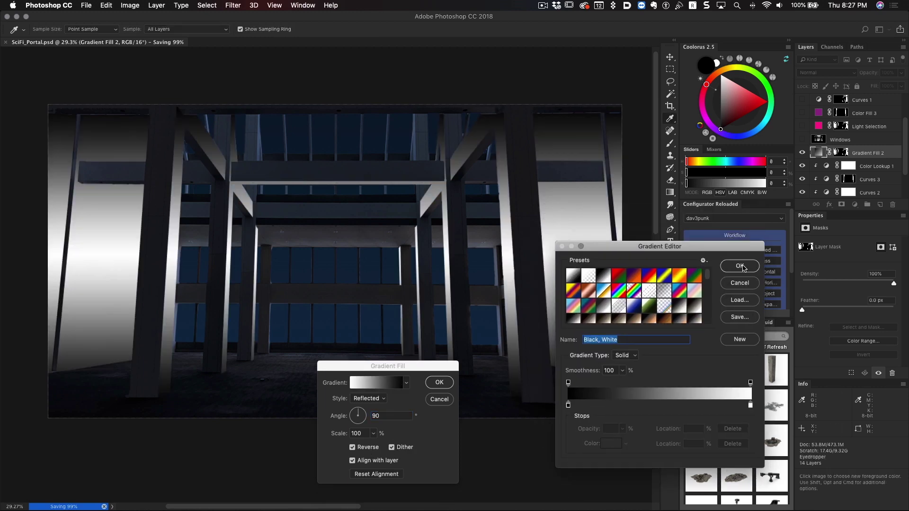
{"action": "left_click", "coordinate": [741, 265]}
{"action": "left_click_drag", "start_coordinate": [451, 369], "coordinate": [497, 372]}
{"action": "key", "text": "Return"}
- Blend Gradient Fill 2 in Overlay mode and toggle its visibility to compare
{"action": "key", "text": "m"}
{"action": "key", "text": "shift+alt+o"}
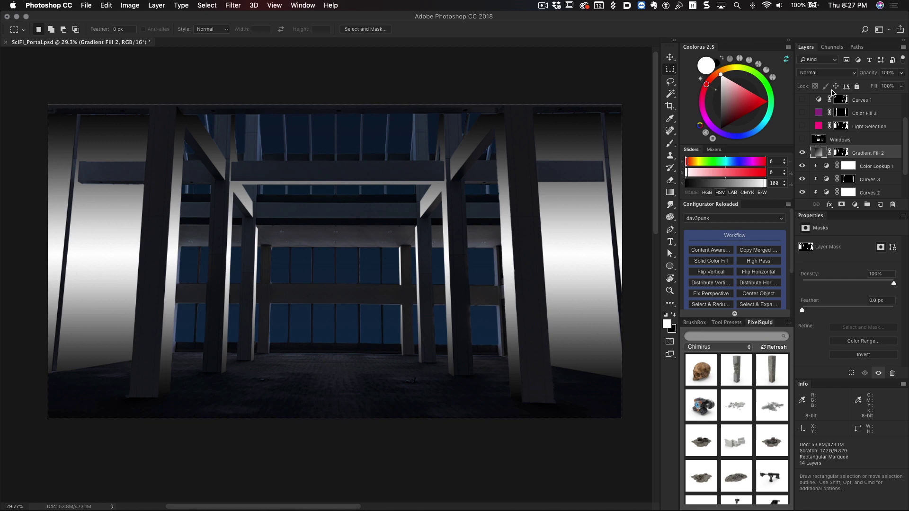
{"action": "left_click", "coordinate": [802, 153]}
{"action": "left_click", "coordinate": [802, 153]}
{"action": "double_click", "coordinate": [818, 152]}
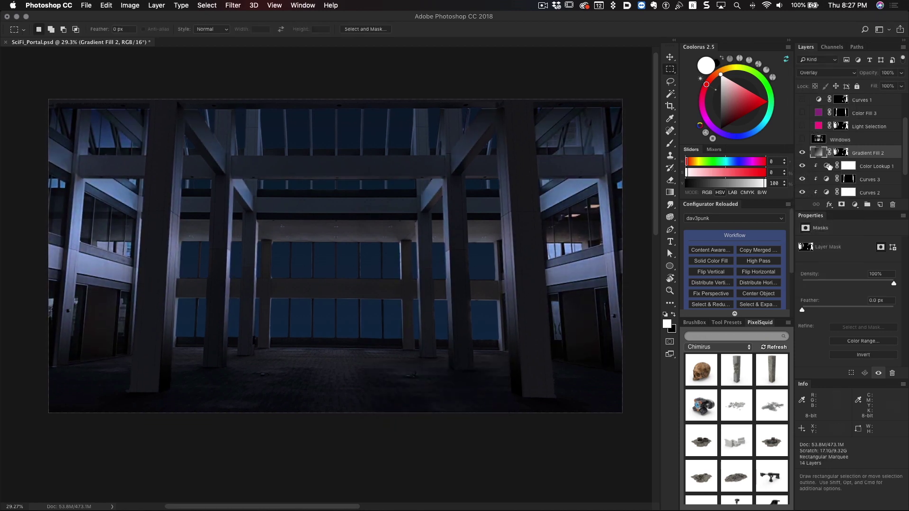
- Move Pattern Fill 1 to the top and group the background layers into BG
{"action": "left_click_drag", "start_coordinate": [860, 194], "coordinate": [838, 97]}
{"action": "key", "text": "super+g"}
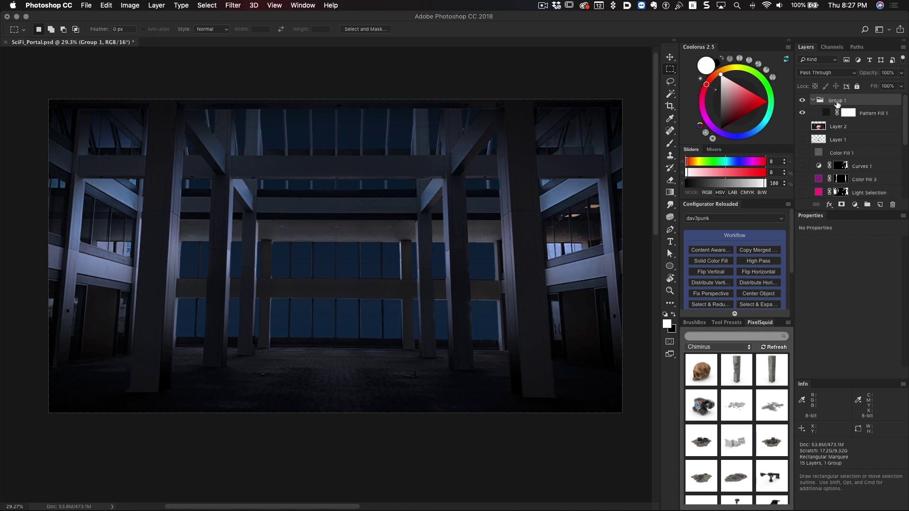
{"action": "key", "text": "super+g"}
{"action": "double_click", "coordinate": [836, 193]}
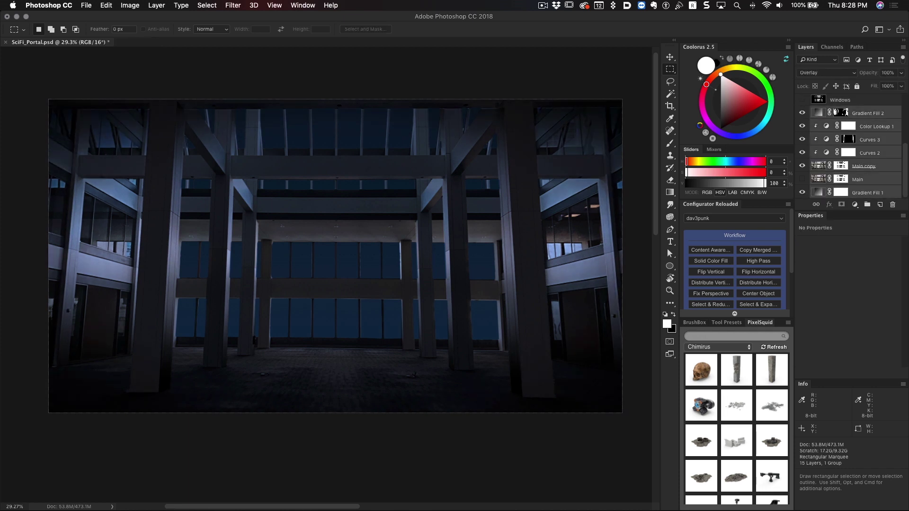
{"action": "left_click", "coordinate": [812, 193]}
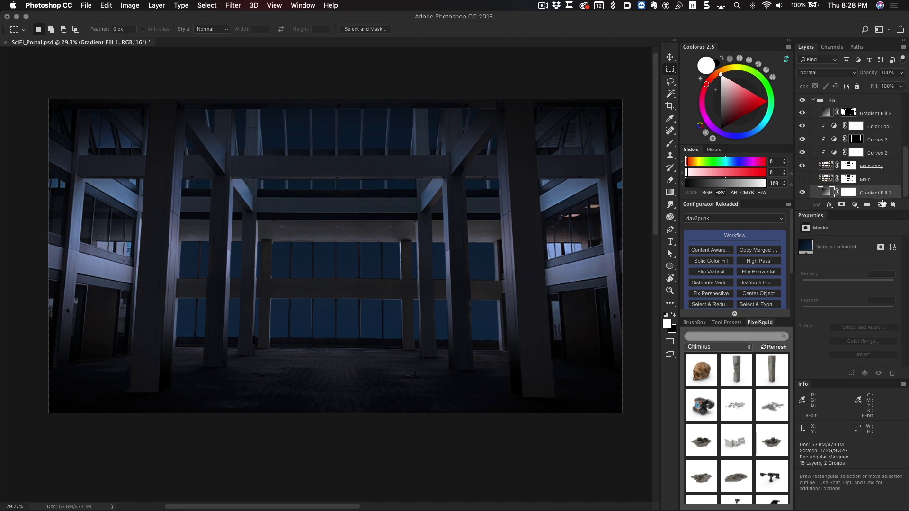
{"action": "key", "text": "super+g"}
{"action": "key", "text": "super+alt+z"}
{"action": "key", "text": "super+alt+z"}
{"action": "key", "text": "super+alt+z"}
{"action": "key", "text": "super+alt+z"}
{"action": "key", "text": "super+alt+z"}
{"action": "key", "text": "super+alt+z"}
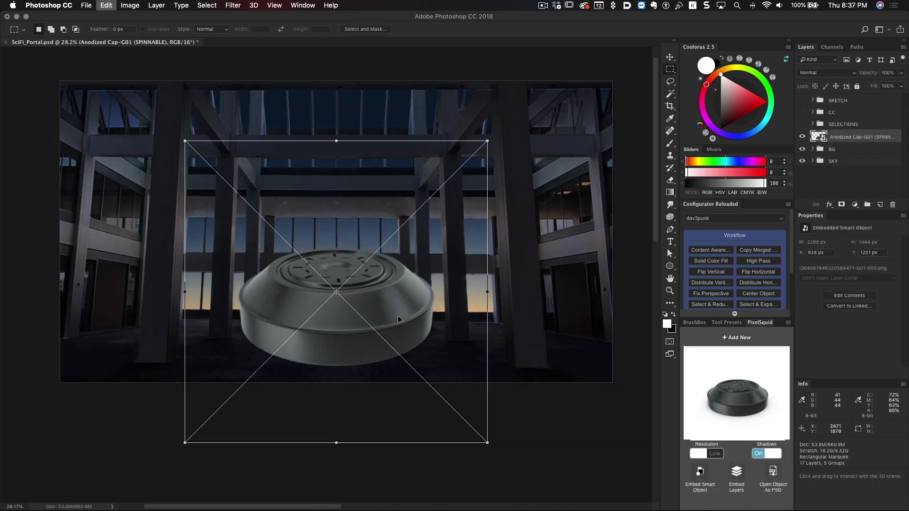
- Scale the placed anodized cap onto the floor centre and stack a second cap on it
{"action": "left_click_drag", "start_coordinate": [331, 332], "coordinate": [372, 345]}
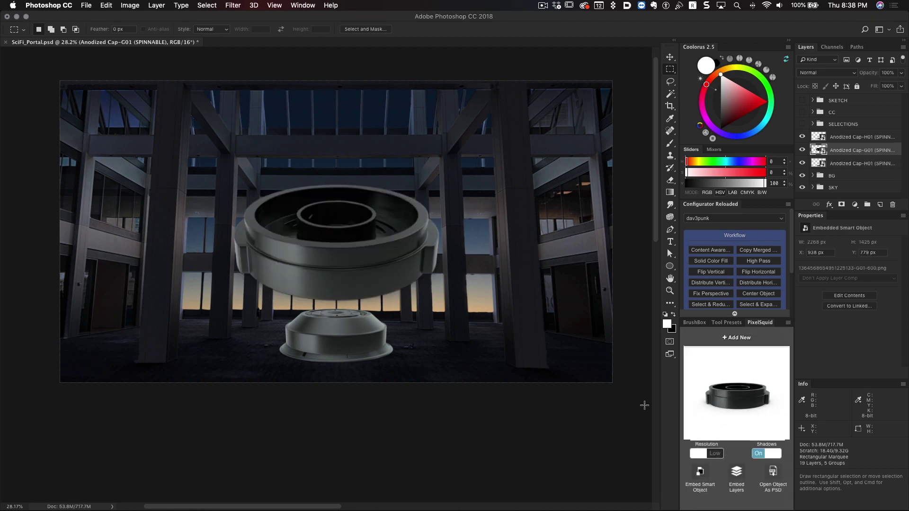
{"action": "left_click_drag", "start_coordinate": [385, 222], "coordinate": [384, 334]}
{"action": "key", "text": "Return"}
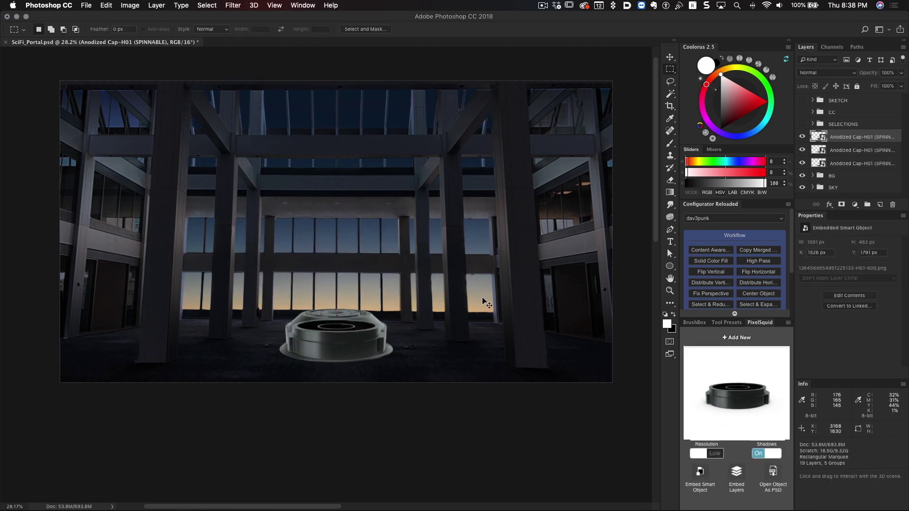
- Resize and tilt another cap variant to fit the pedestal stack
{"action": "left_click", "coordinate": [803, 164]}
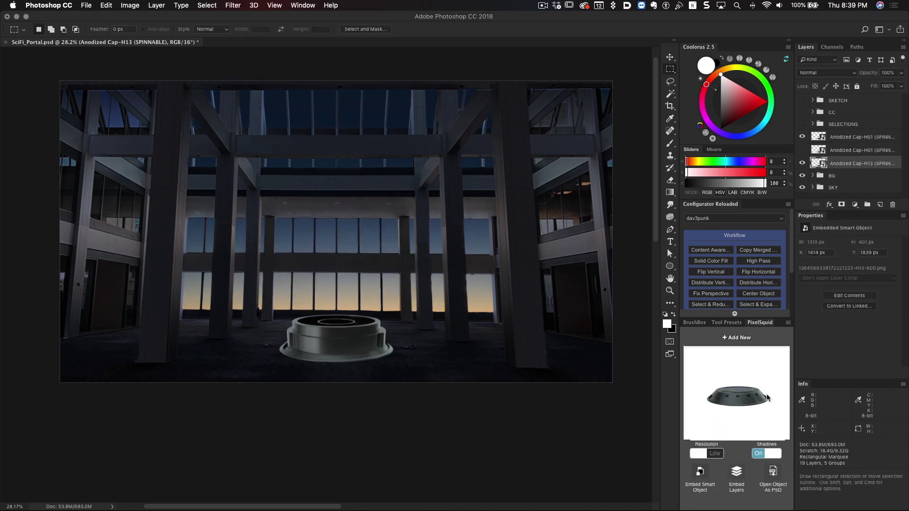
{"action": "left_click_drag", "start_coordinate": [435, 345], "coordinate": [435, 325]}
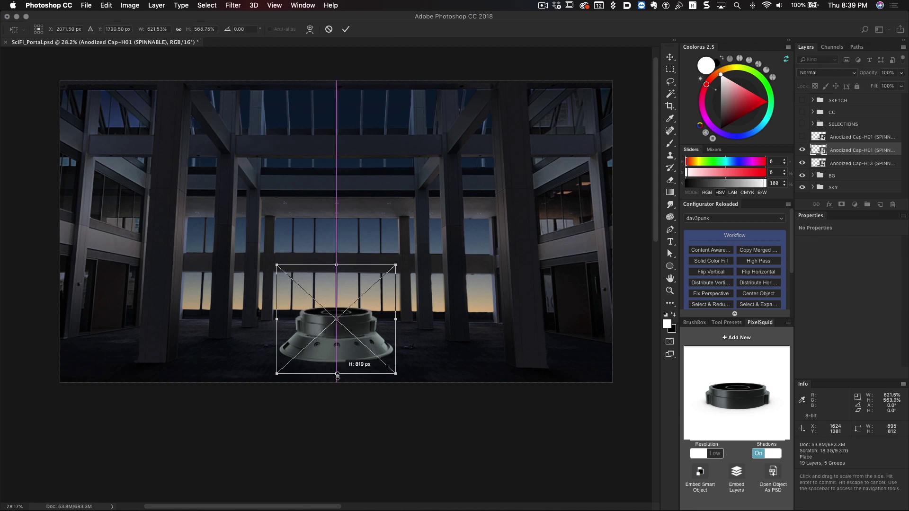
{"action": "left_click_drag", "start_coordinate": [391, 269], "coordinate": [392, 268]}
{"action": "key", "text": "Return"}
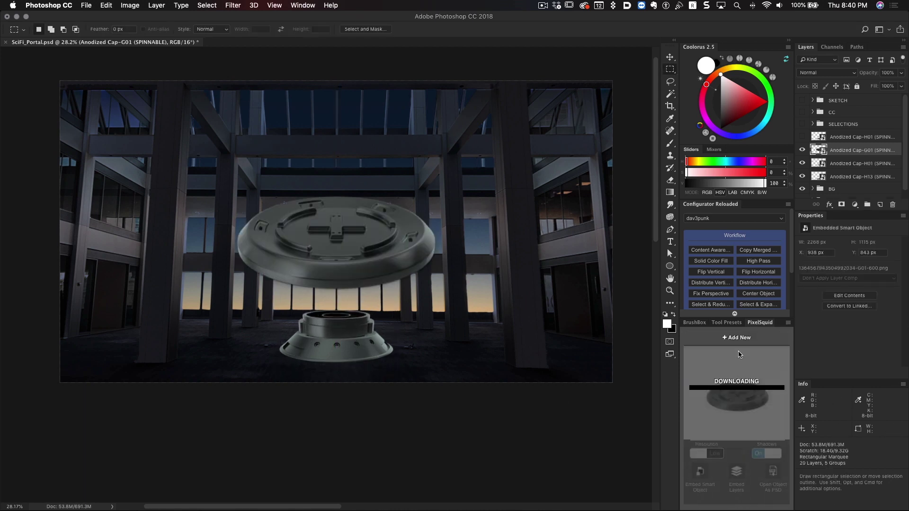
{"action": "key", "text": "super+z"}
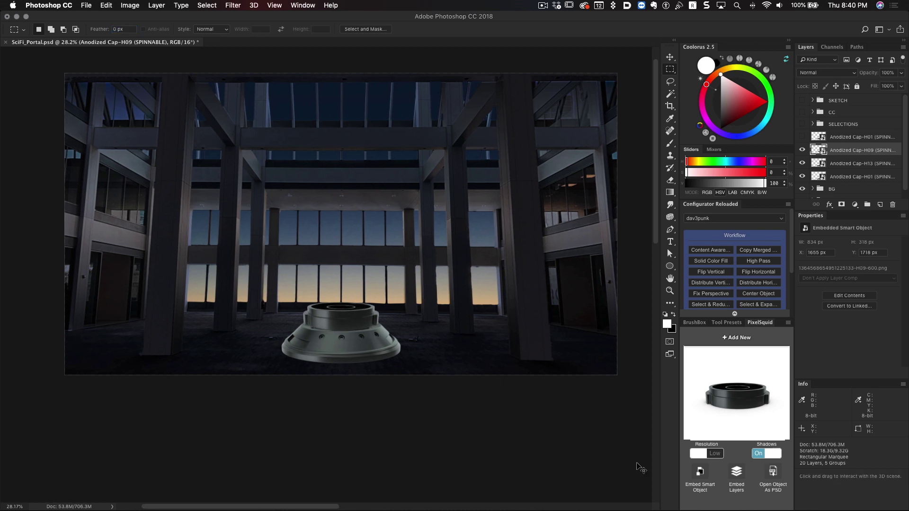
{"action": "left_click_drag", "start_coordinate": [752, 399], "coordinate": [750, 376]}
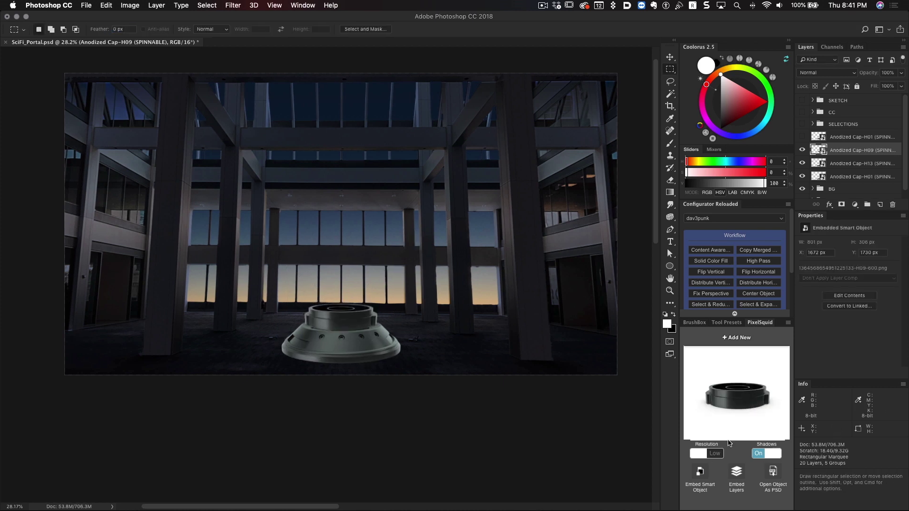
- Place an Anodized Joint beside the cap, mirror a copy onto the left side, and save
{"action": "left_click", "coordinate": [741, 338]}
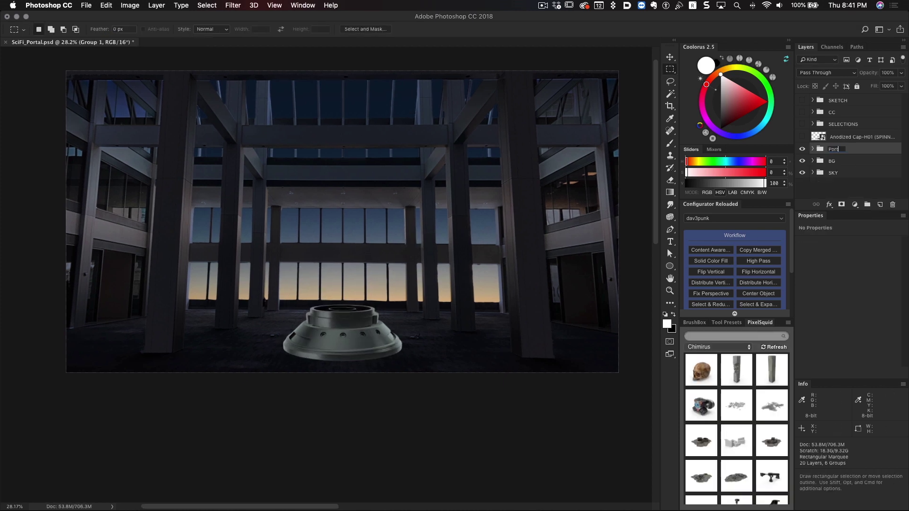
{"action": "scroll", "coordinate": [736, 426], "scroll_direction": "down", "scroll_amount": 2}
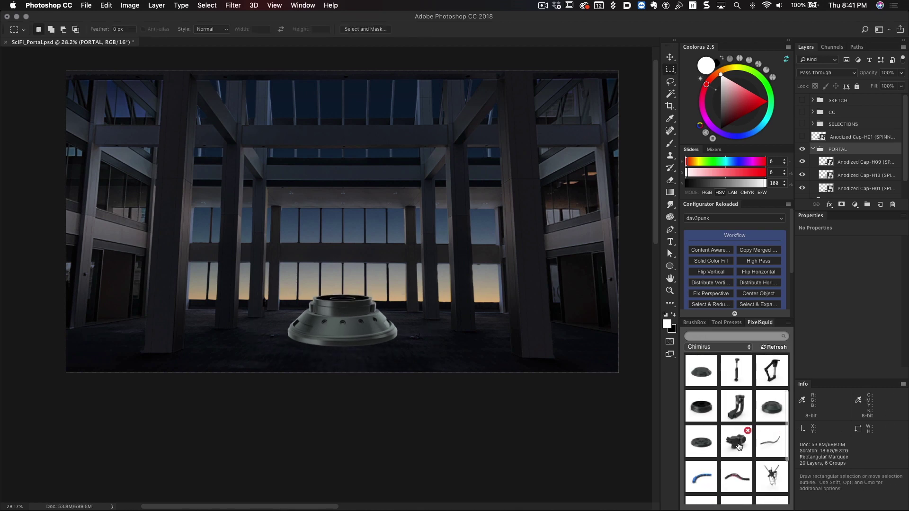
{"action": "left_click", "coordinate": [772, 440]}
{"action": "key", "text": "ctrl+t"}
{"action": "left_click_drag", "start_coordinate": [244, 102], "coordinate": [386, 303]}
{"action": "key", "text": "Return"}
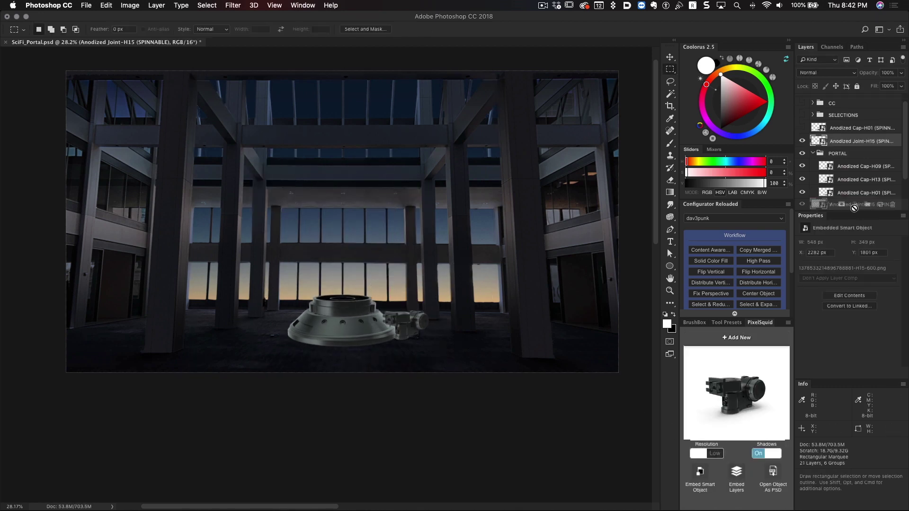
{"action": "key", "text": "ctrl+j"}
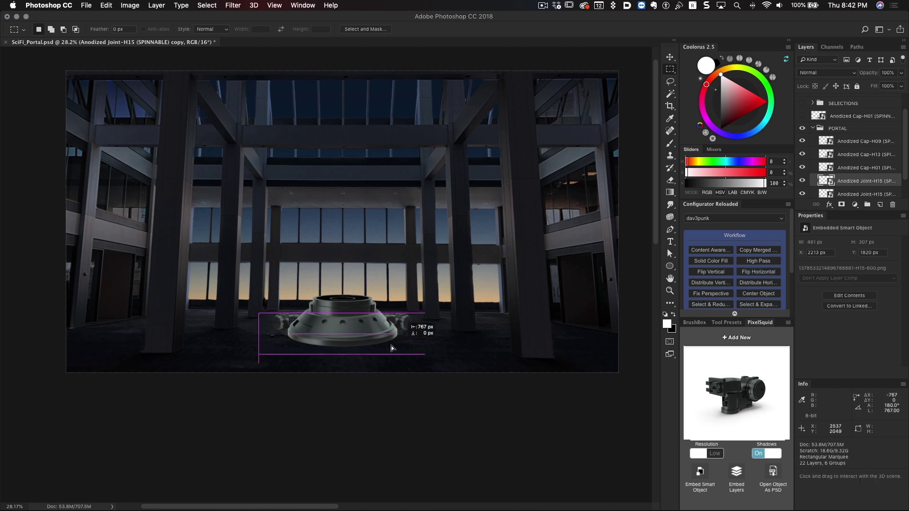
{"action": "key", "text": "ctrl+s"}
- Place another joint model behind the cap at a rotated angle
{"action": "scroll", "coordinate": [736, 426], "scroll_direction": "up", "scroll_amount": 1}
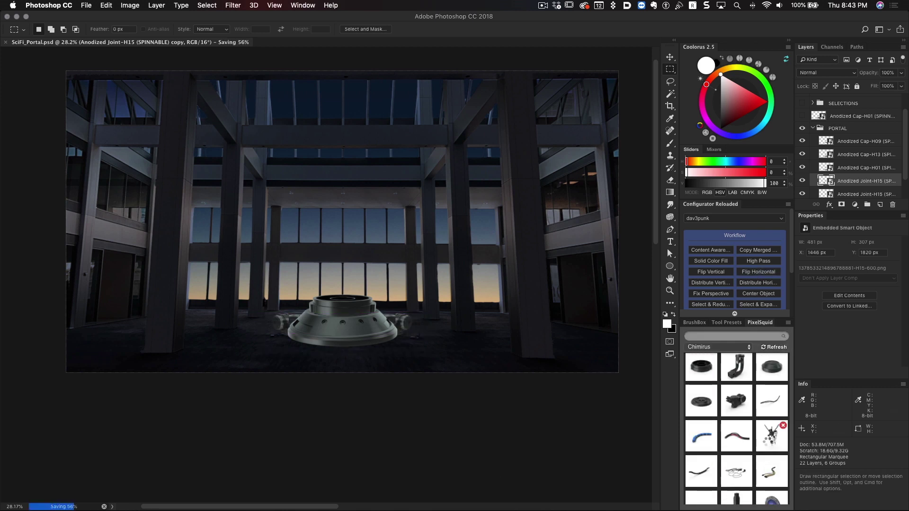
{"action": "left_click", "coordinate": [736, 378]}
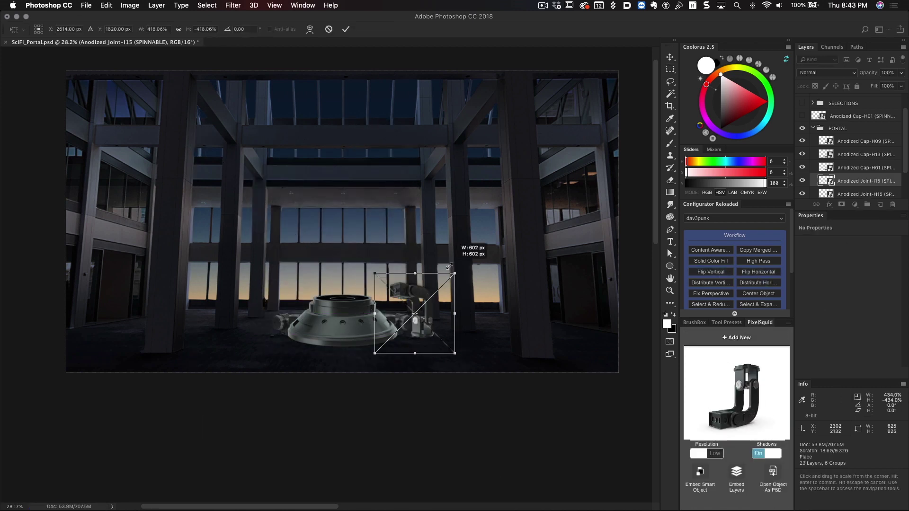
{"action": "left_click_drag", "start_coordinate": [724, 403], "coordinate": [384, 320]}
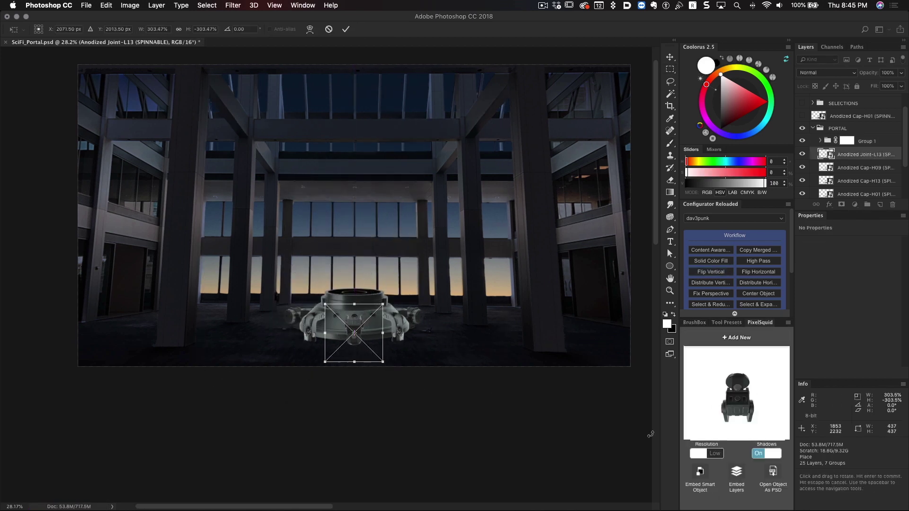
{"action": "key", "text": "Return"}
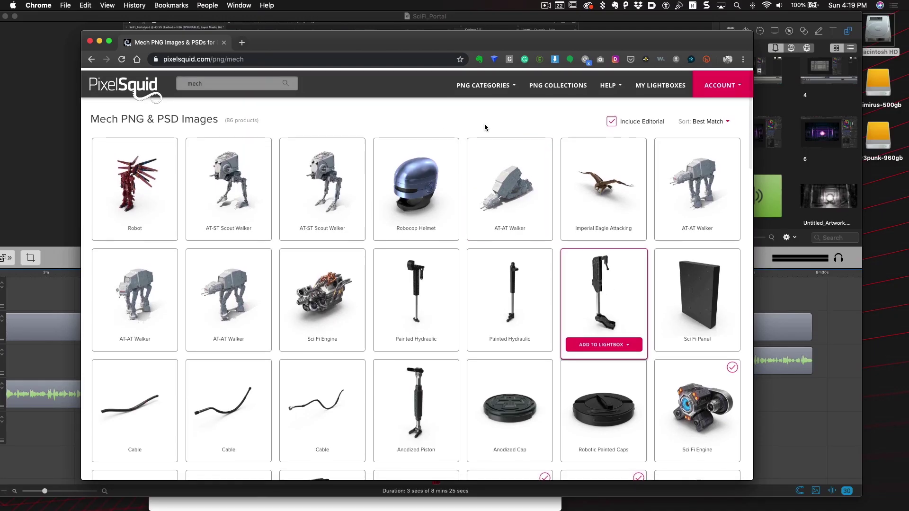
- Add the Anodized Hydraulic from the mech results to the Chimirus lightbox, then save
{"action": "scroll", "coordinate": [484, 127], "scroll_direction": "down", "scroll_amount": 4}
{"action": "scroll", "coordinate": [544, 142], "scroll_direction": "up", "scroll_amount": 4}
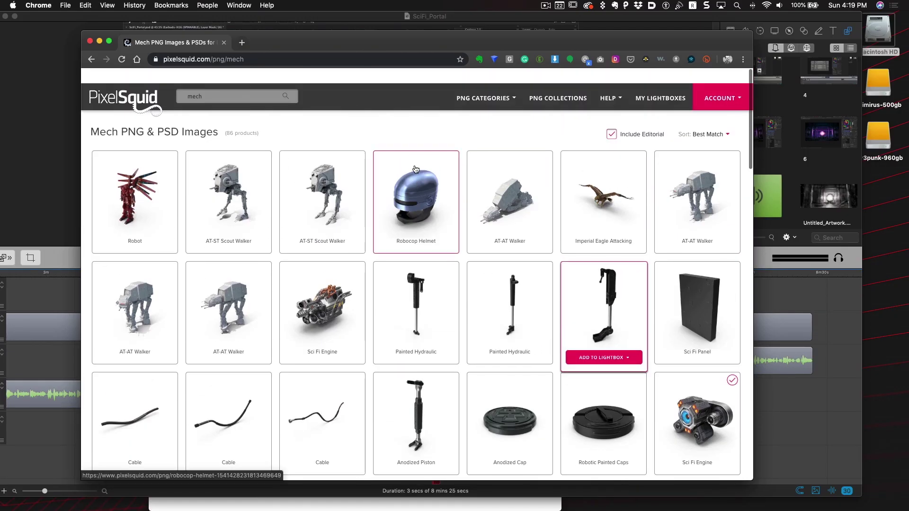
{"action": "scroll", "coordinate": [588, 156], "scroll_direction": "down", "scroll_amount": 4}
{"action": "scroll", "coordinate": [589, 157], "scroll_direction": "down", "scroll_amount": 5}
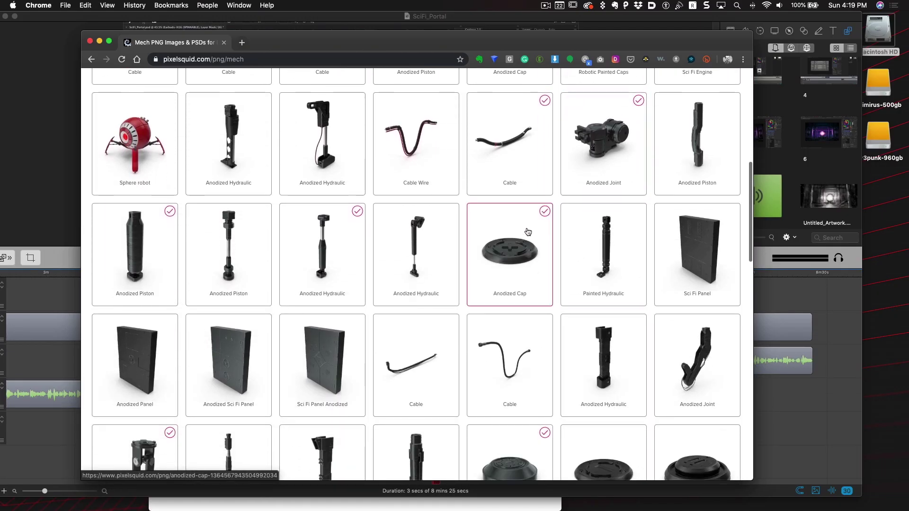
{"action": "scroll", "coordinate": [616, 193], "scroll_direction": "down", "scroll_amount": 2}
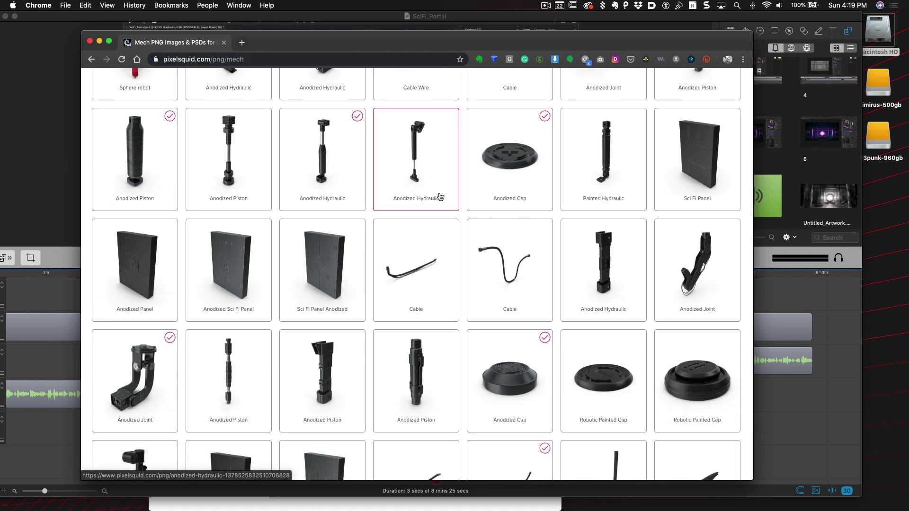
{"action": "scroll", "coordinate": [444, 197], "scroll_direction": "up", "scroll_amount": 1}
{"action": "left_click", "coordinate": [439, 242]}
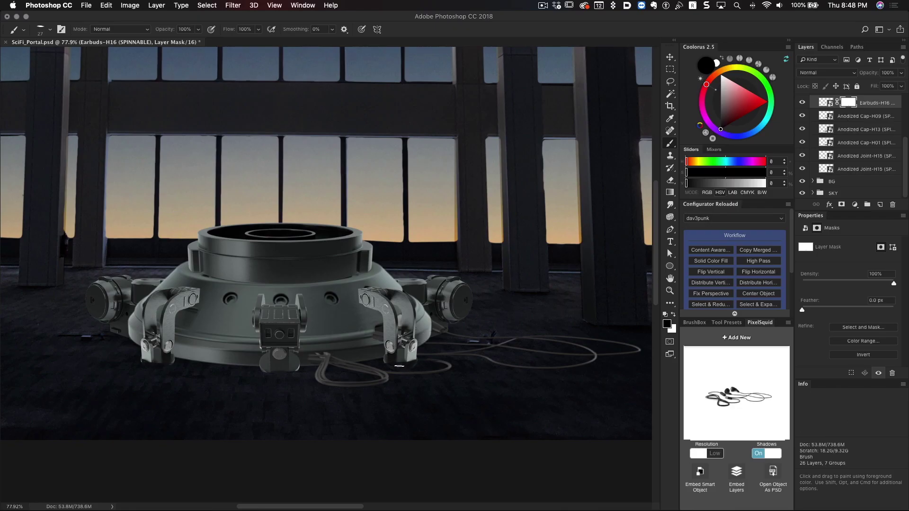
{"action": "scroll", "coordinate": [399, 366], "scroll_direction": "down", "scroll_amount": 3}
{"action": "key", "text": "m"}
{"action": "key", "text": "super+s"}
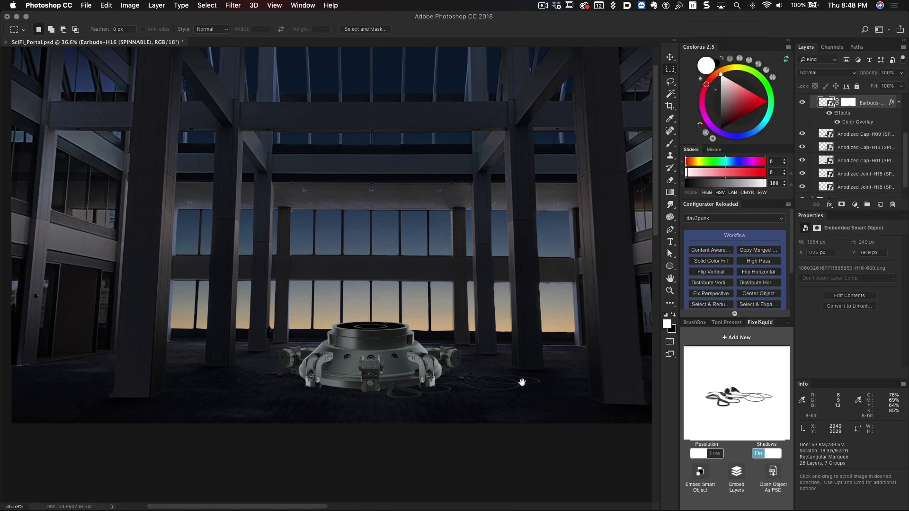
- Place the Sci Fi Engine model and copy the Earbuds layer's Color Overlay effect onto it
{"action": "scroll", "coordinate": [521, 379], "scroll_direction": "down", "scroll_amount": 2}
{"action": "left_click", "coordinate": [772, 419]}
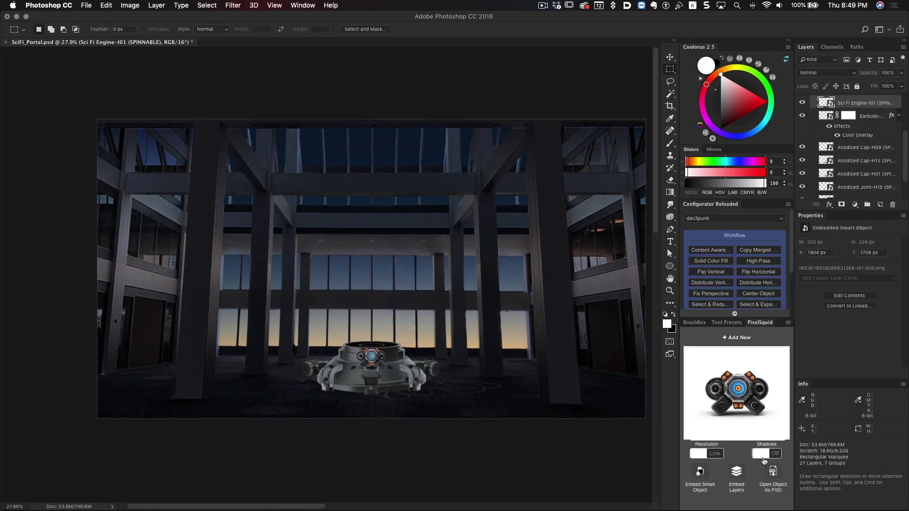
{"action": "scroll", "coordinate": [391, 364], "scroll_direction": "up", "scroll_amount": 6}
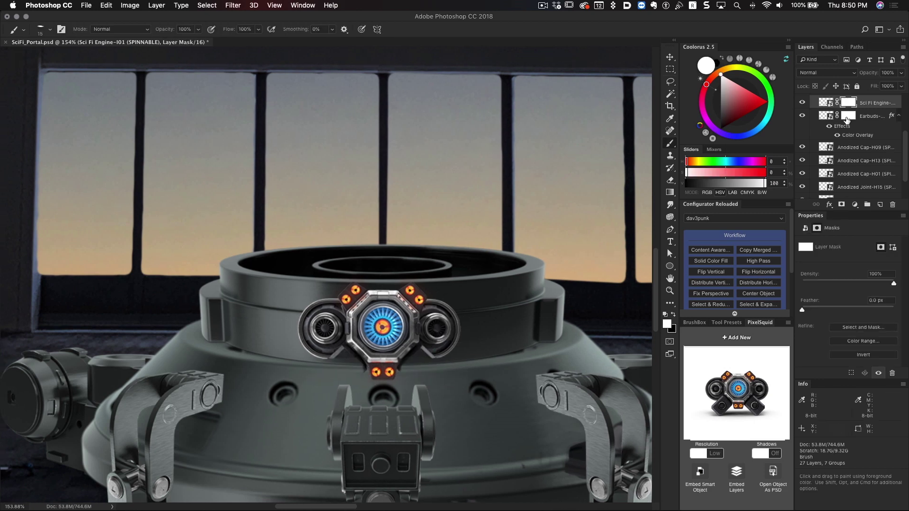
{"action": "left_click_drag", "start_coordinate": [847, 123], "coordinate": [876, 102]}
{"action": "scroll", "coordinate": [491, 340], "scroll_direction": "down", "scroll_amount": 5}
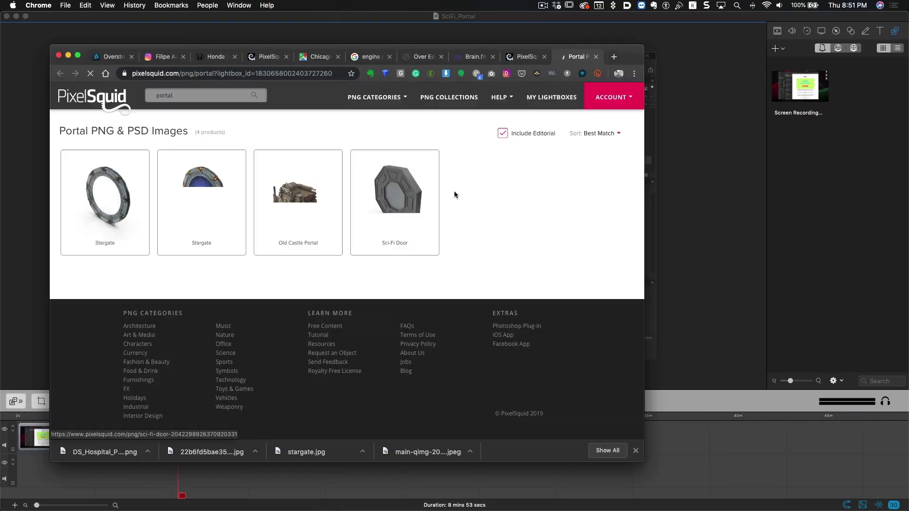
- Add the Stargate model to the lightbox and rotate it to a front view
{"action": "left_click", "coordinate": [206, 236]}
{"action": "left_click", "coordinate": [550, 182]}
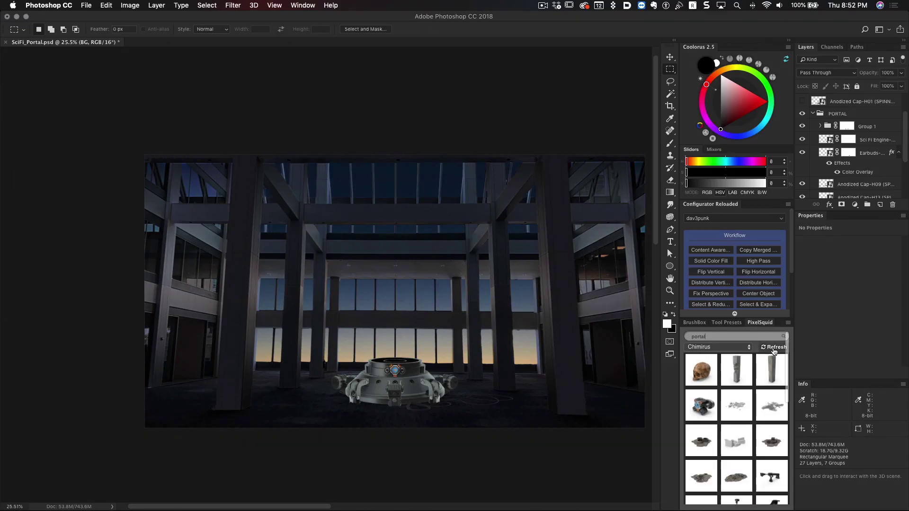
{"action": "left_click_drag", "start_coordinate": [762, 393], "coordinate": [738, 393]}
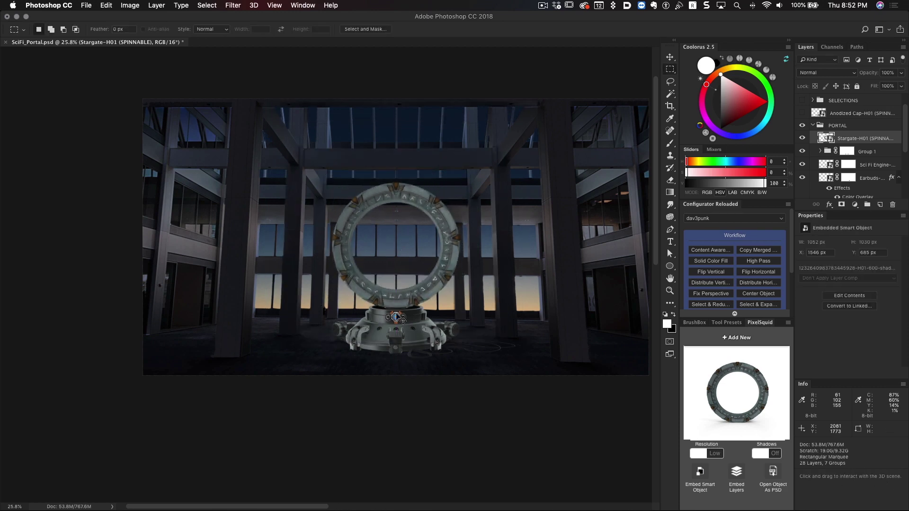
{"action": "left_click_drag", "start_coordinate": [744, 390], "coordinate": [754, 389]}
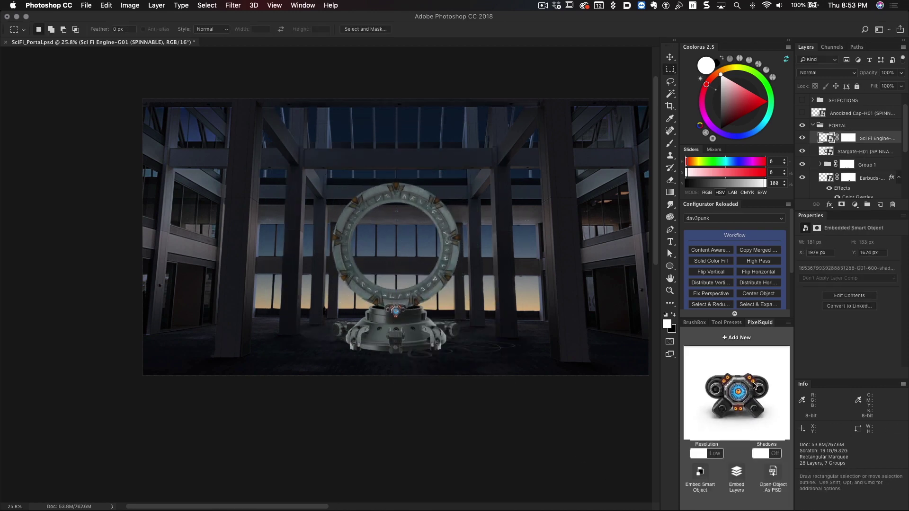
{"action": "key", "text": "super+alt+z"}
{"action": "key", "text": "super+alt+z"}
{"action": "key", "text": "super+alt+z"}
- Place the Stargate ring upright on the engine at the atrium centre and save
{"action": "left_click_drag", "start_coordinate": [753, 398], "coordinate": [397, 246]}
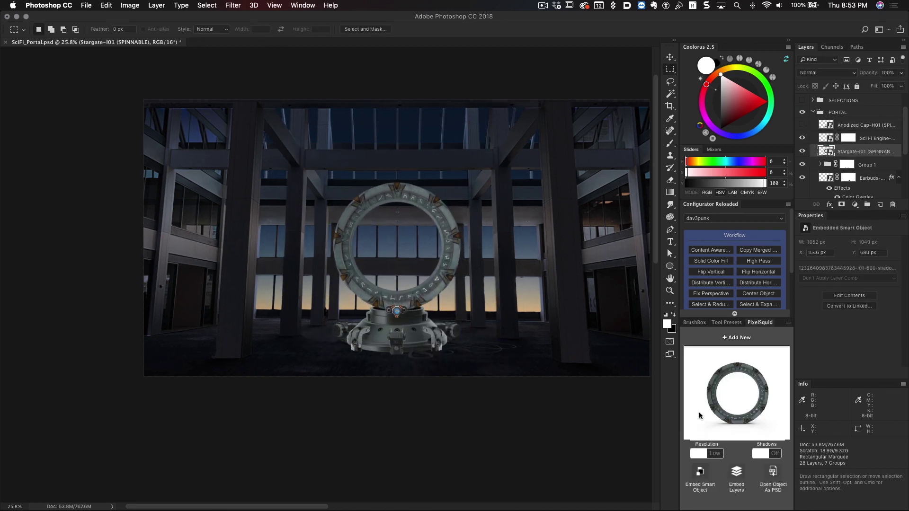
{"action": "key", "text": "Return"}
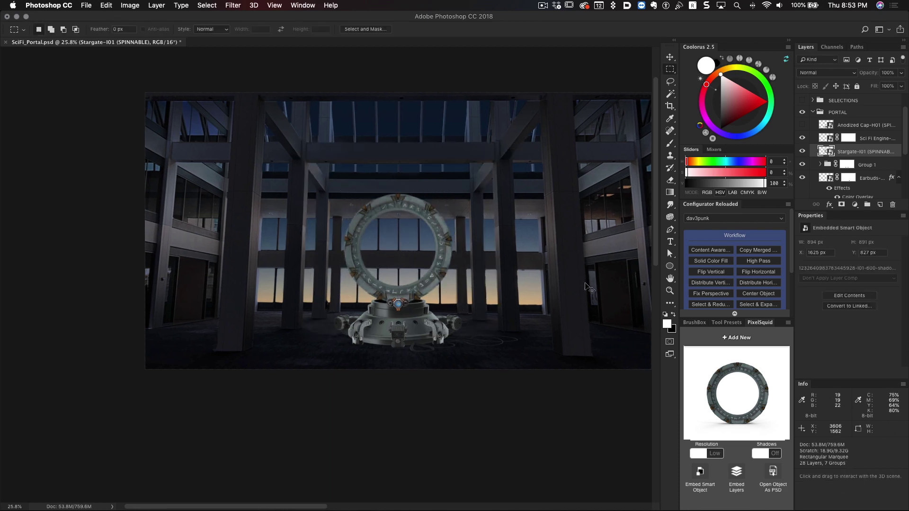
{"action": "key", "text": "super+s"}
{"action": "key", "text": "m"}
{"action": "left_click", "coordinate": [543, 5]}
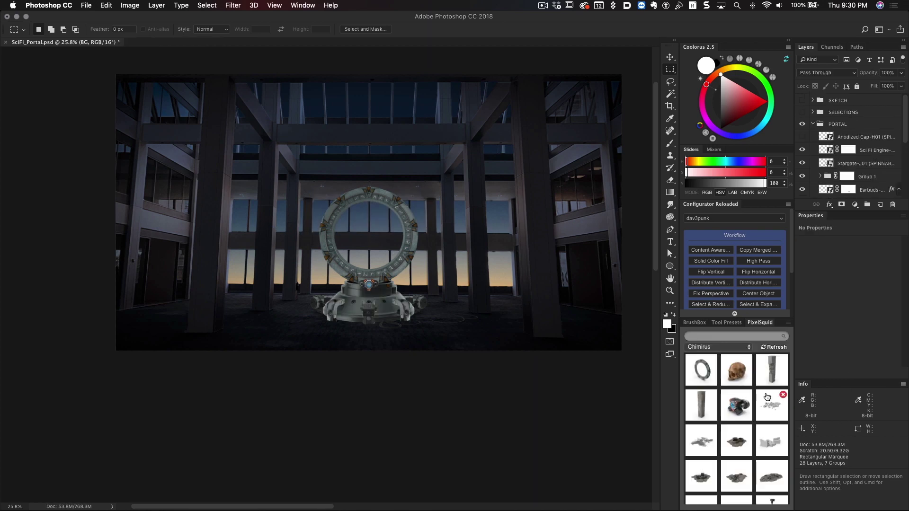
- Place the hydraulics model onto the machine as its legs
{"action": "left_click_drag", "start_coordinate": [442, 268], "coordinate": [449, 310]}
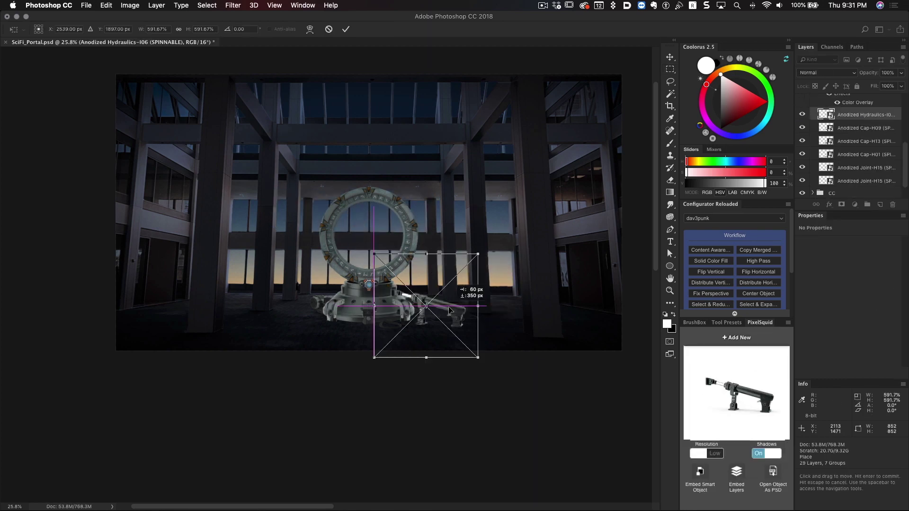
{"action": "key", "text": "Return"}
{"action": "key", "text": "m"}
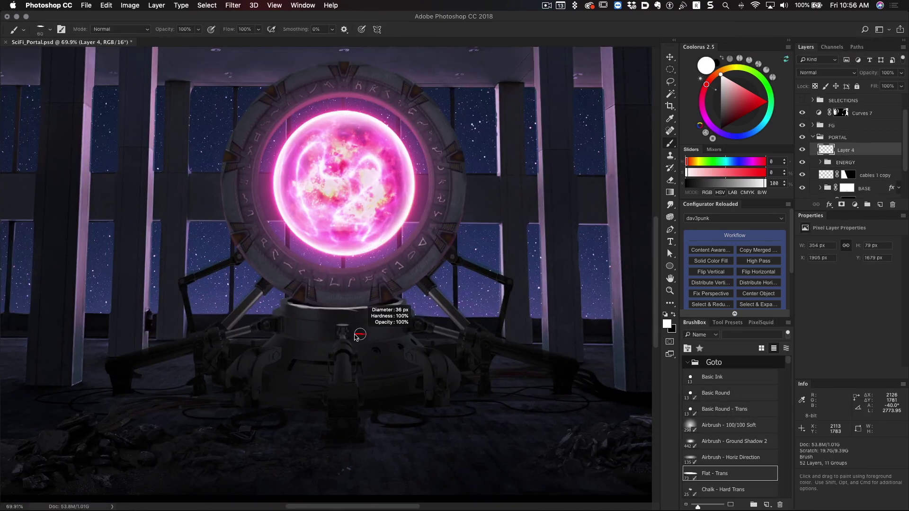
- Scroll up the Layers panel to show the metalswirl texture layer in the ENERGY group
{"action": "scroll", "coordinate": [554, 359], "scroll_direction": "up", "scroll_amount": 6}
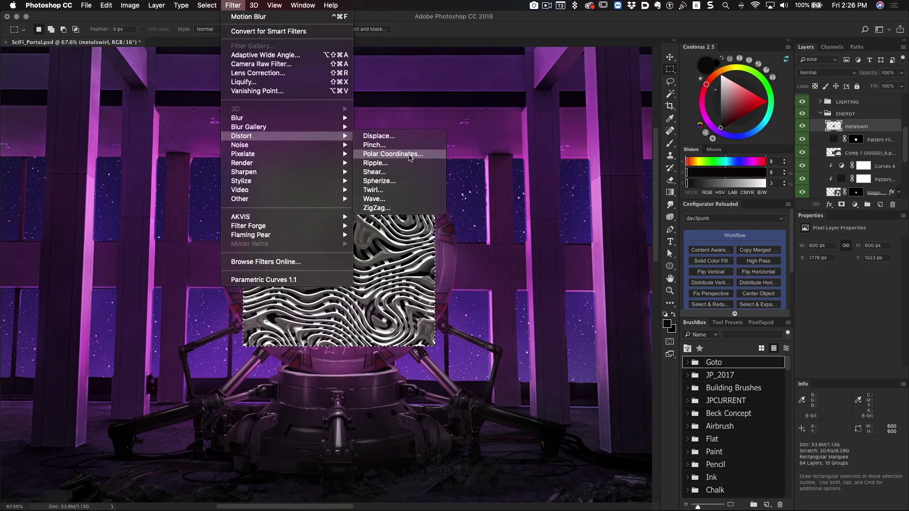
- Wrap the metalswirl texture into a circle with Polar Coordinates and nudge it into place within the orb
{"action": "left_click", "coordinate": [393, 154]}
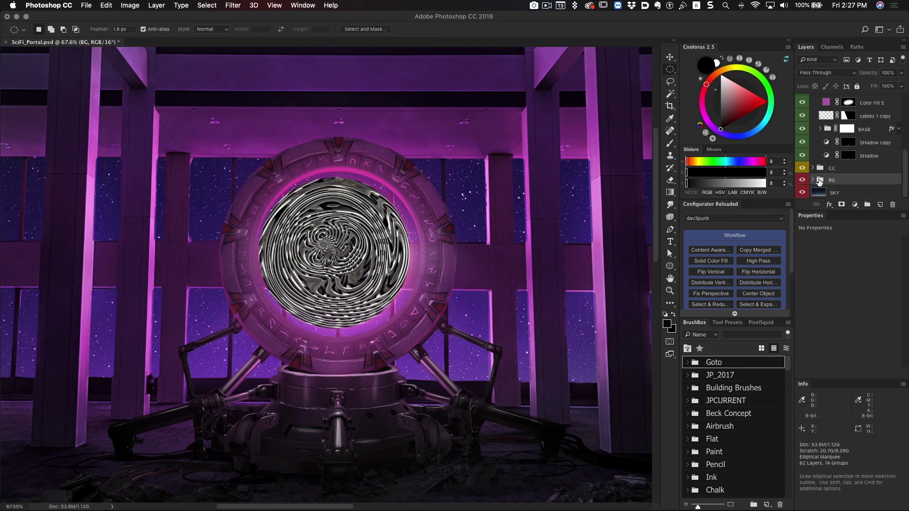
{"action": "left_click", "coordinate": [819, 154]}
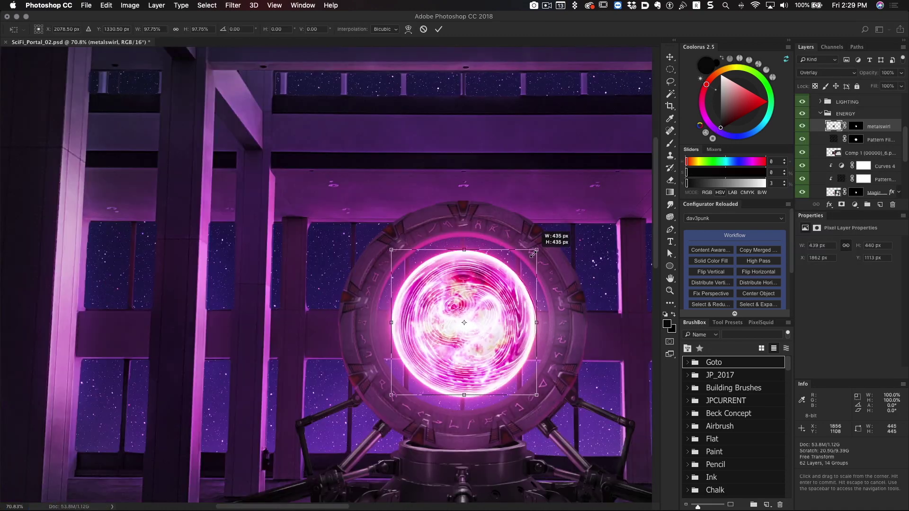
{"action": "left_click_drag", "start_coordinate": [508, 354], "coordinate": [510, 347]}
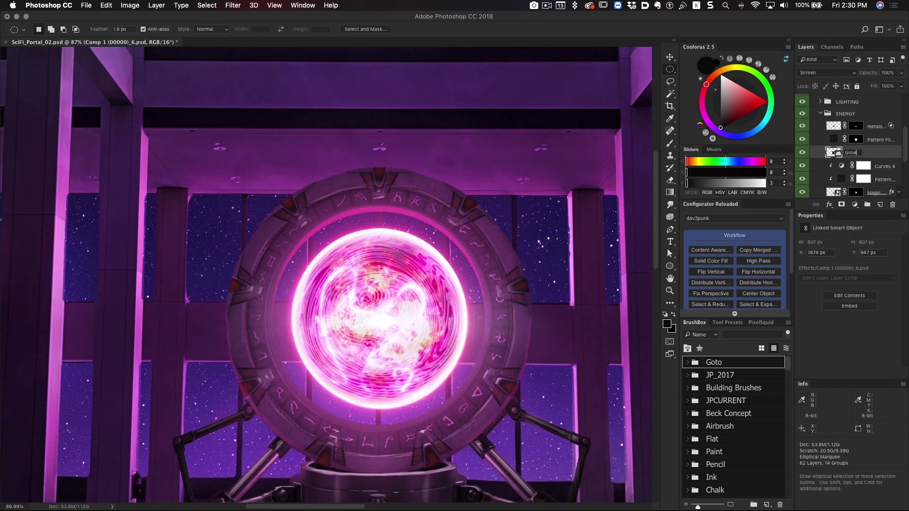
{"action": "right_click", "coordinate": [815, 157]}
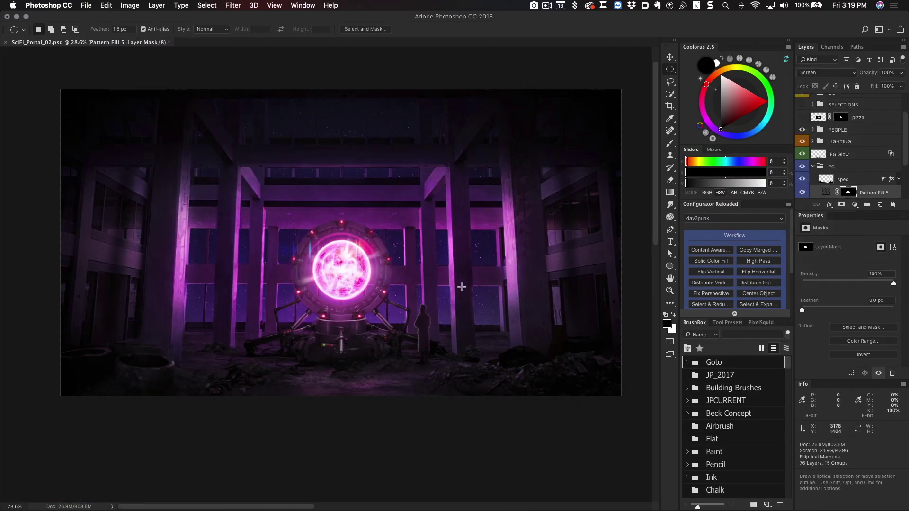
- Rasterize Pattern Fill 5 and free-transform it into a streak across the portal glow
{"action": "right_click", "coordinate": [898, 193]}
{"action": "left_click", "coordinate": [825, 237]}
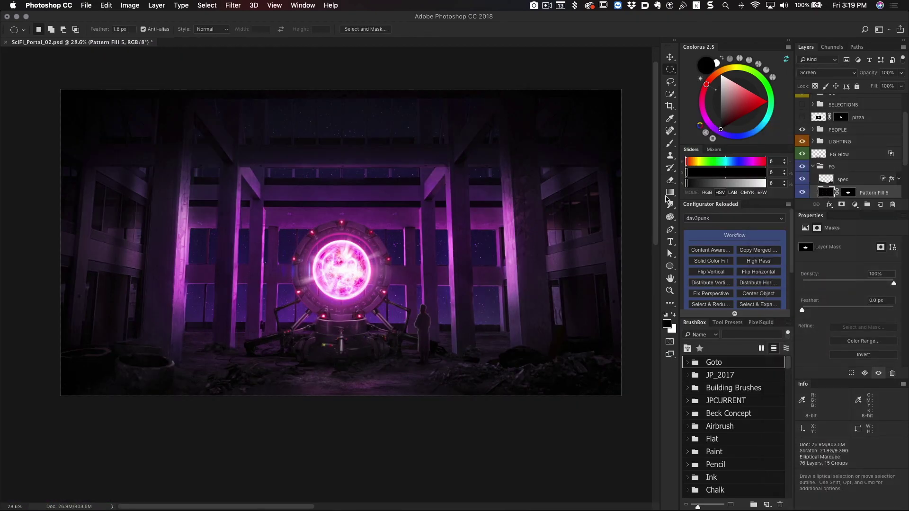
{"action": "key", "text": "ctrl+t"}
{"action": "left_click_drag", "start_coordinate": [403, 244], "coordinate": [436, 230]}
{"action": "mouse_move", "coordinate": [413, 278]}
{"action": "left_mouse_down"}
{"action": "mouse_move", "coordinate": [400, 271]}
{"action": "mouse_move", "coordinate": [413, 280]}
{"action": "mouse_move", "coordinate": [401, 284]}
{"action": "left_mouse_up"}
{"action": "key", "text": "Return"}
- Duplicate the streak, merge the copies into a Flare layer above FG, and set it to Screen
{"action": "key", "text": "m"}
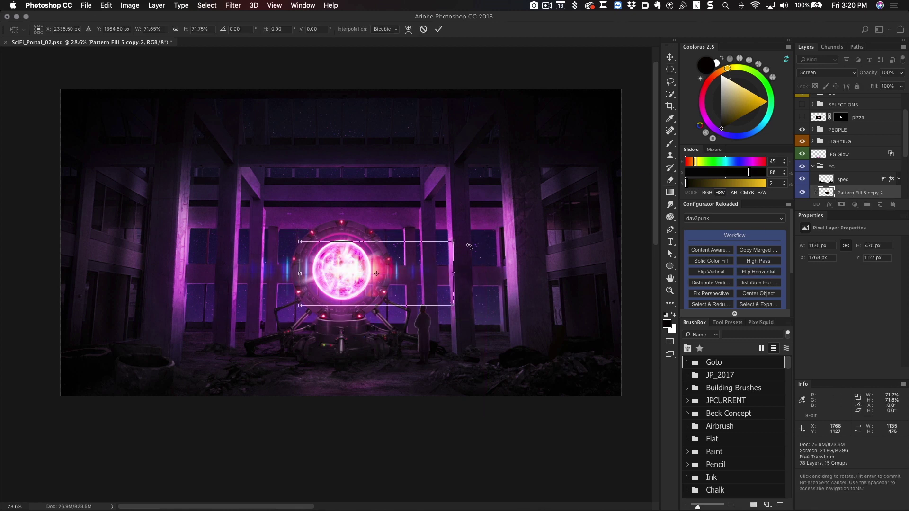
{"action": "left_click_drag", "start_coordinate": [425, 279], "coordinate": [425, 279]}
{"action": "scroll", "coordinate": [857, 161], "scroll_direction": "down", "scroll_amount": 3}
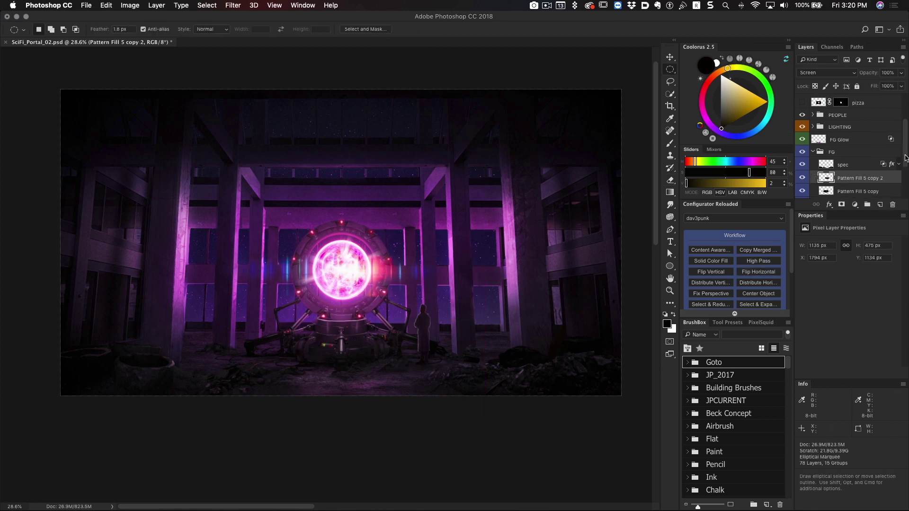
{"action": "left_click", "coordinate": [857, 180], "text": "shift"}
{"action": "key", "text": "super+e"}
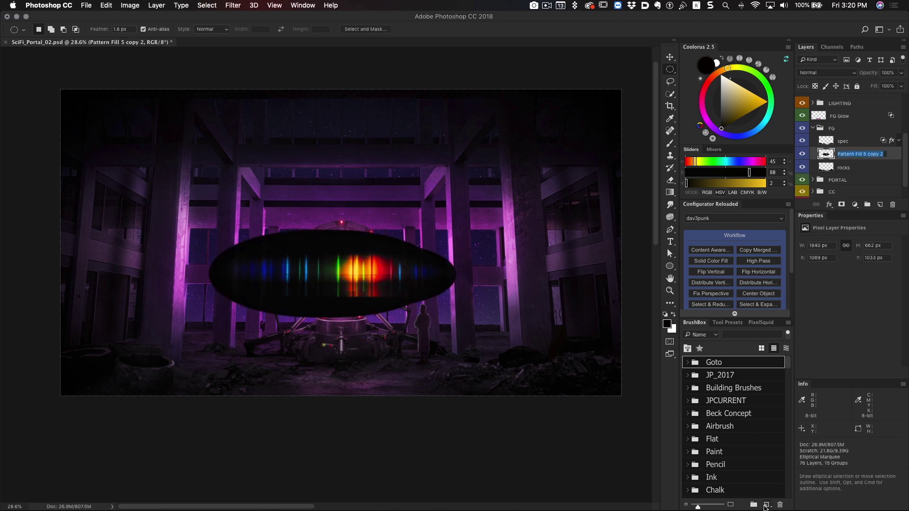
{"action": "left_click_drag", "start_coordinate": [863, 122], "coordinate": [863, 123]}
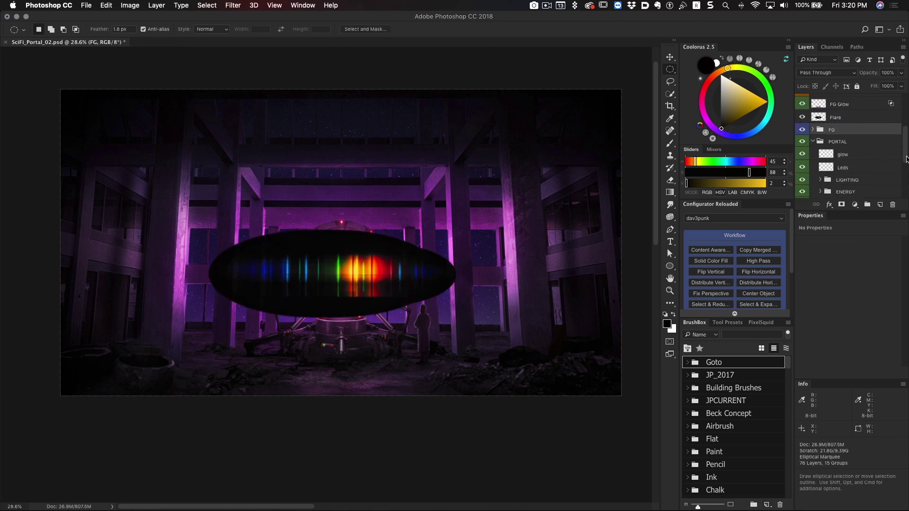
{"action": "left_click", "coordinate": [838, 105]}
{"action": "left_click", "coordinate": [826, 73]}
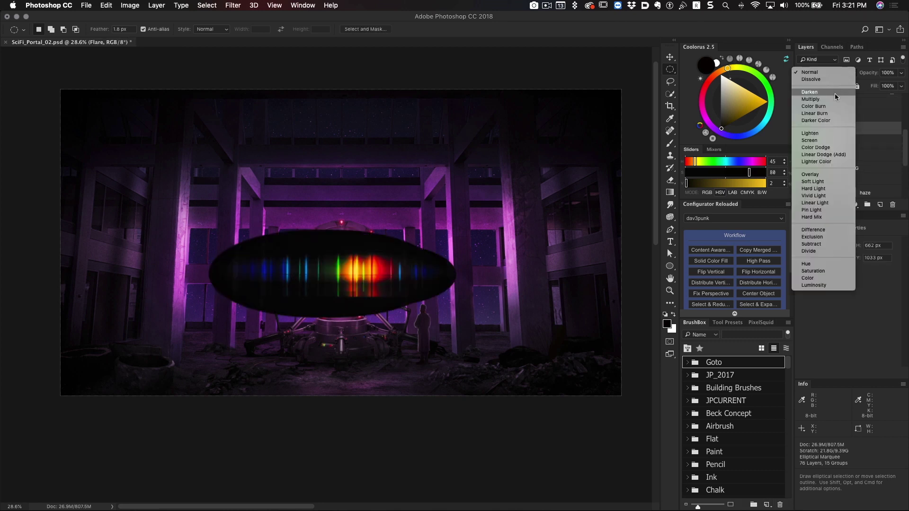
{"action": "left_click", "coordinate": [824, 143]}
- Group the glow, Leds, LIGHTING, ENERGY and haze layers into an FX group
{"action": "scroll", "coordinate": [905, 166], "scroll_direction": "down", "scroll_amount": 2}
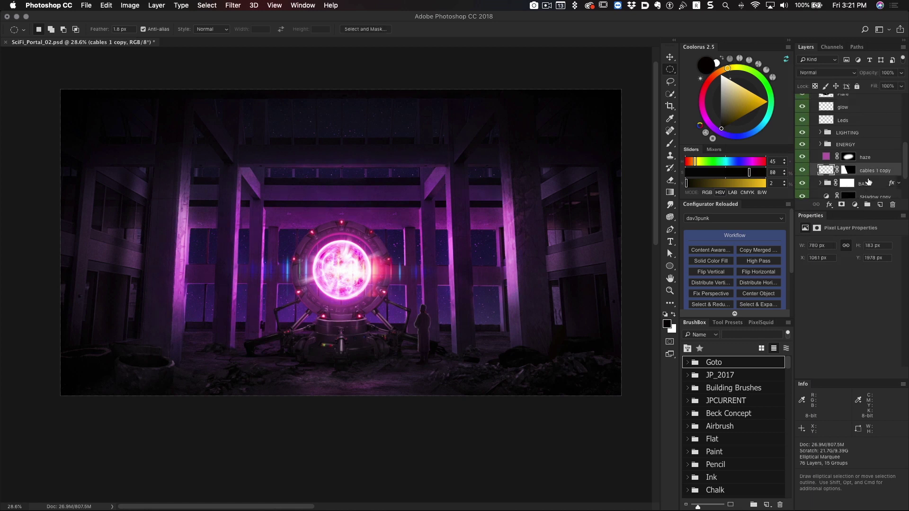
{"action": "left_click", "coordinate": [865, 156]}
{"action": "left_click", "coordinate": [843, 107], "text": "shift"}
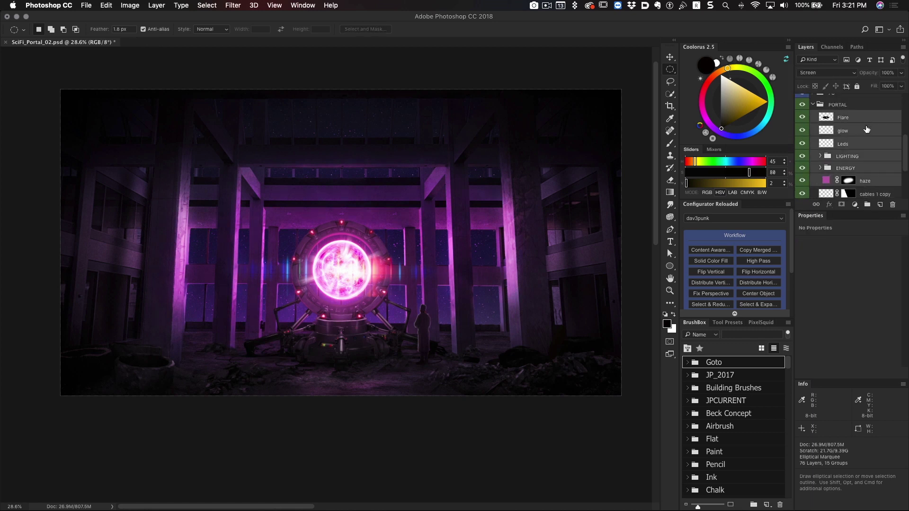
{"action": "key", "text": "super+g"}
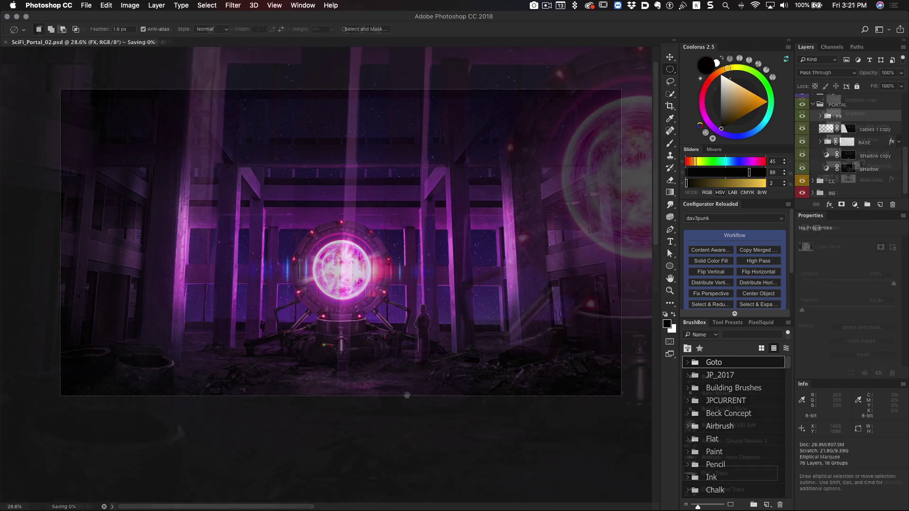